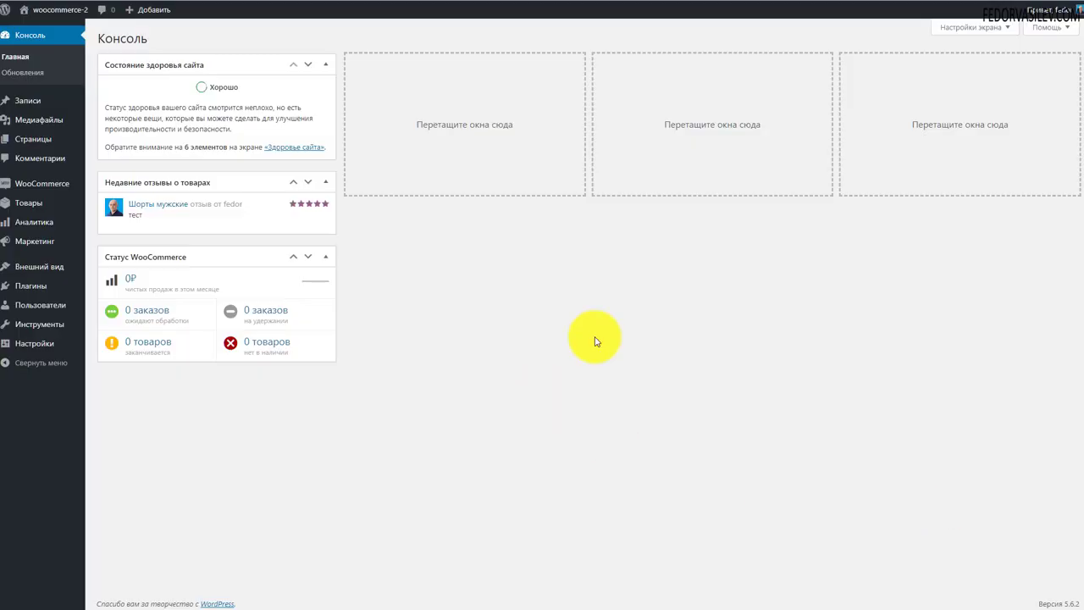
Open the Костюм мужской product from the Товары list for editing.
mouse_move(16, 108)
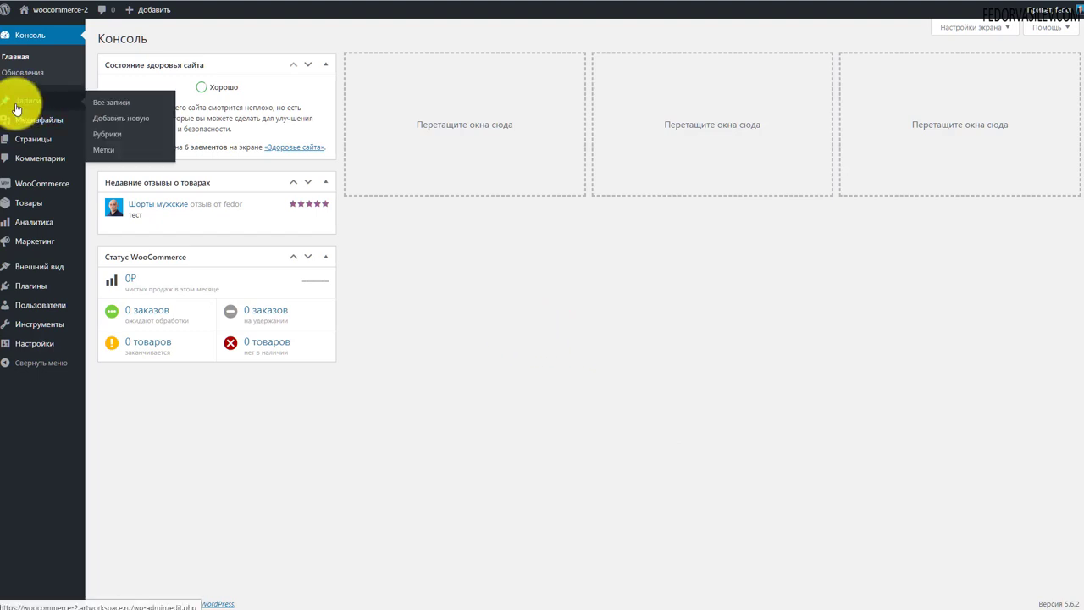
left_click(25, 203)
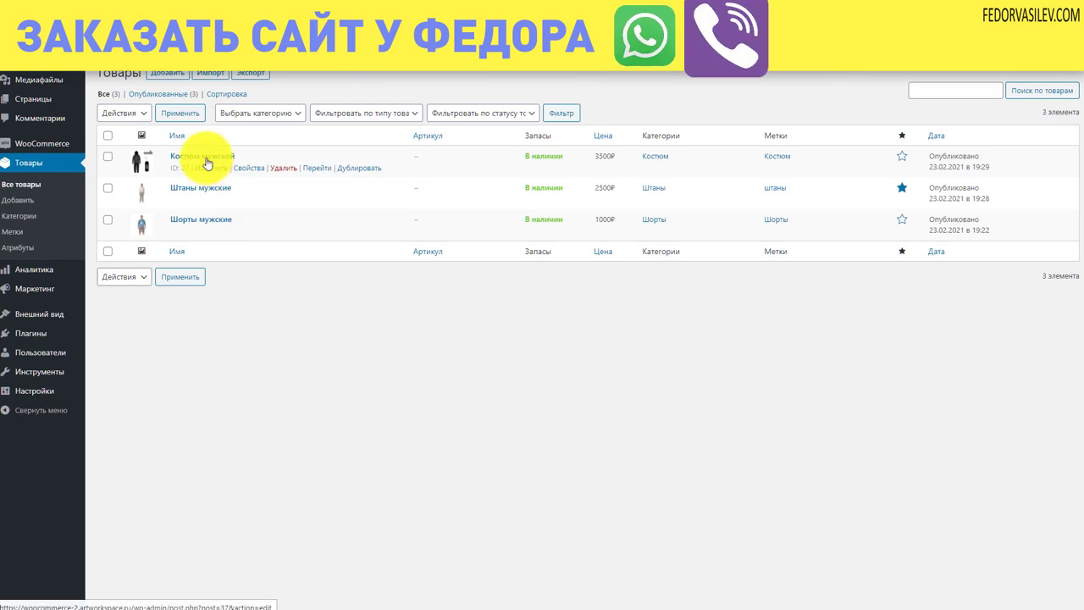
left_click(203, 156)
scroll(158, 331, "down", 2)
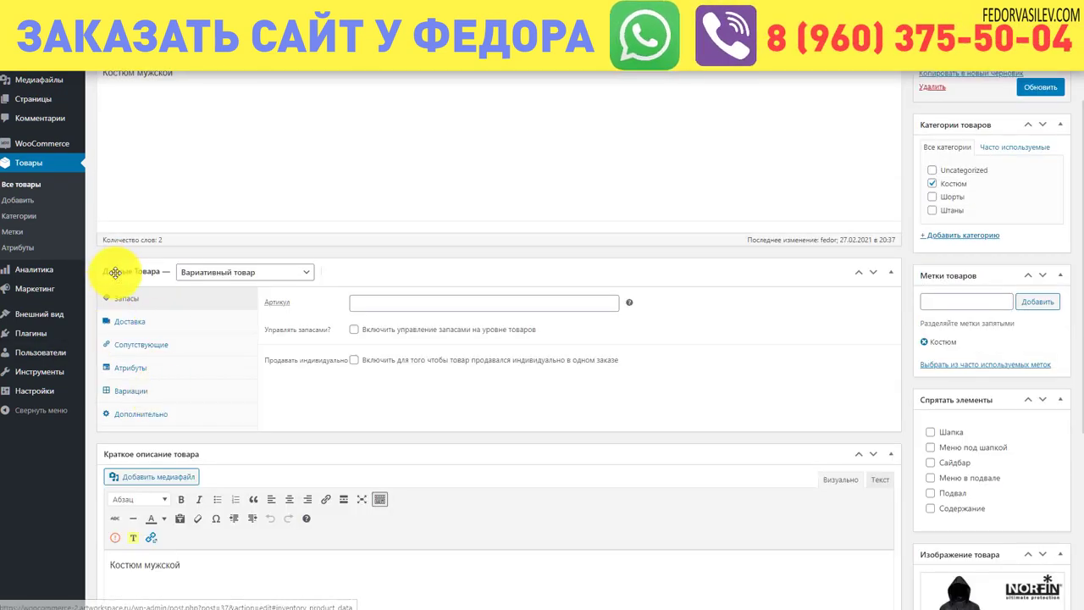
Review its shipping data: weight 1 kg, dimensions 10×20×12 cm, and shipping class.
left_click(125, 336)
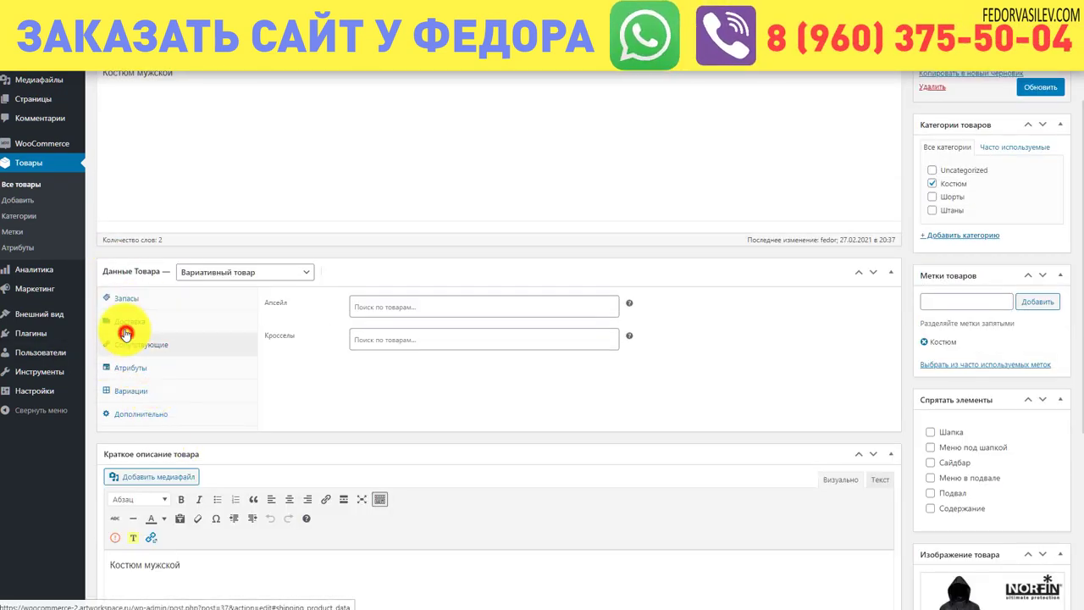
left_click(123, 320)
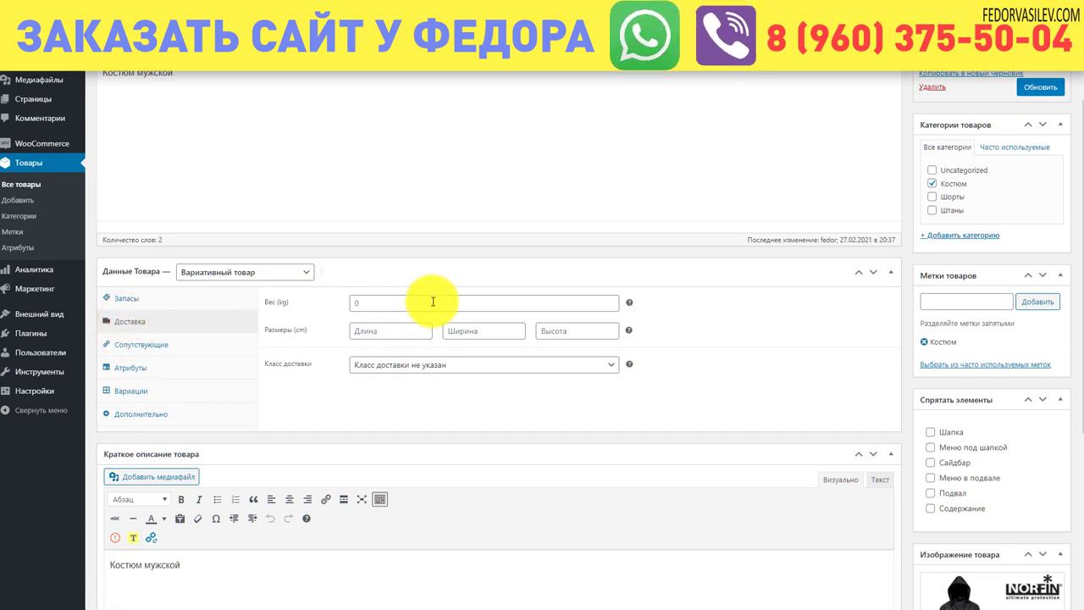
scroll(392, 225, "up", 3)
scroll(450, 320, "down", 4)
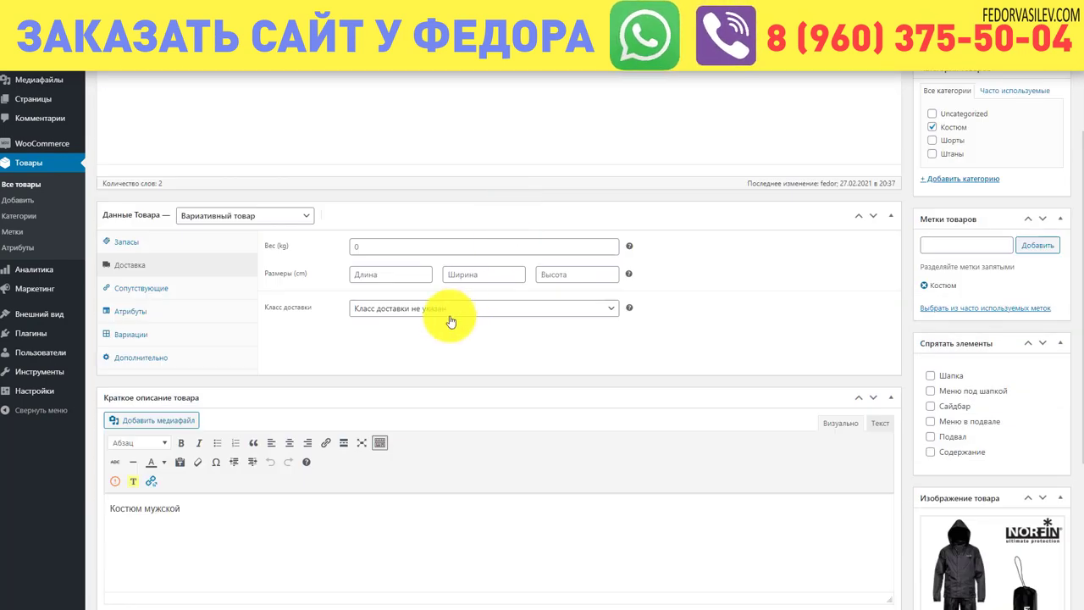
left_click(360, 240)
left_click(387, 271)
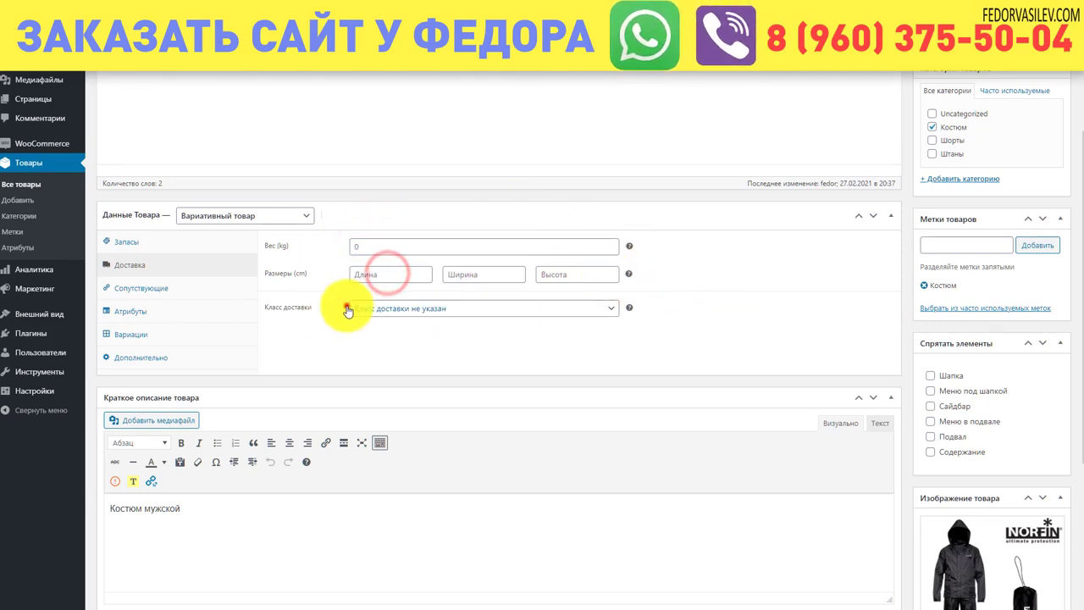
left_click(347, 309)
left_click(410, 349)
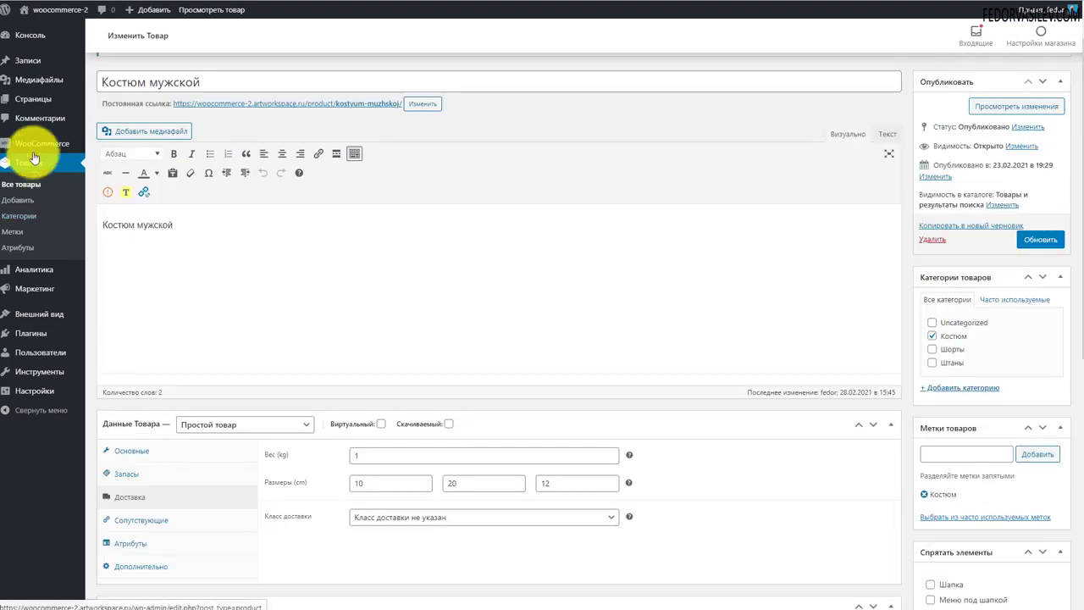
Finish the Настроить доставку task with 300 ₽ for Россия and 0 ₽ for Остальной мир.
left_click(127, 148)
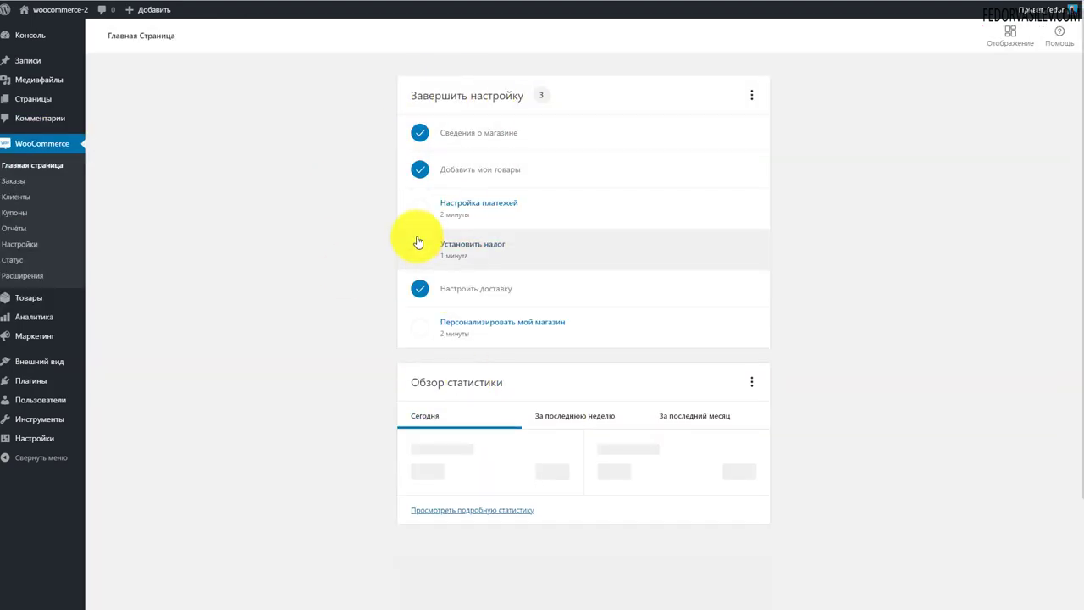
left_click(458, 292)
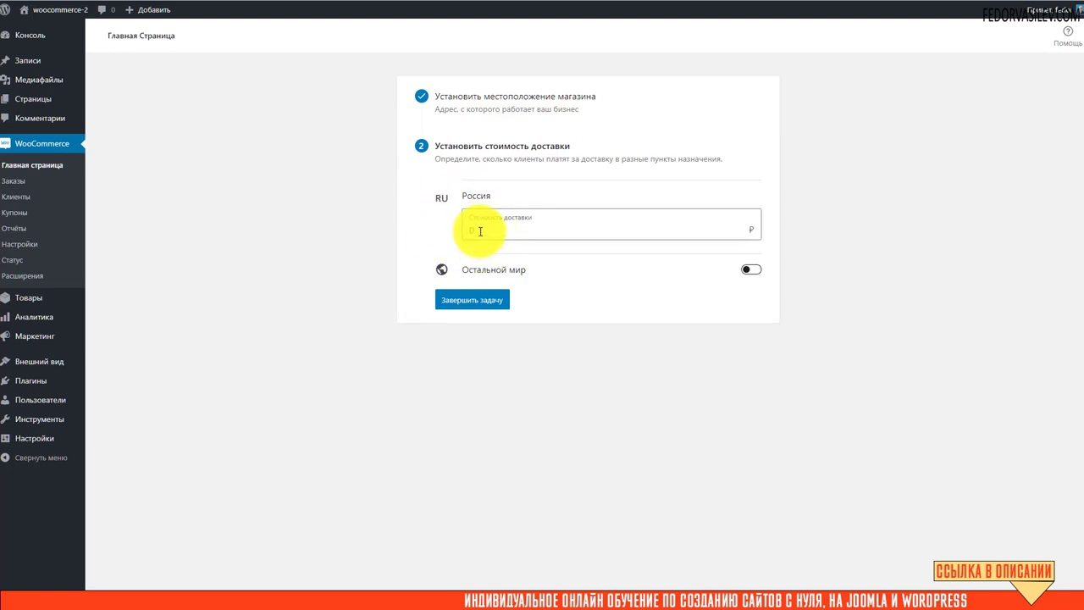
type("00")
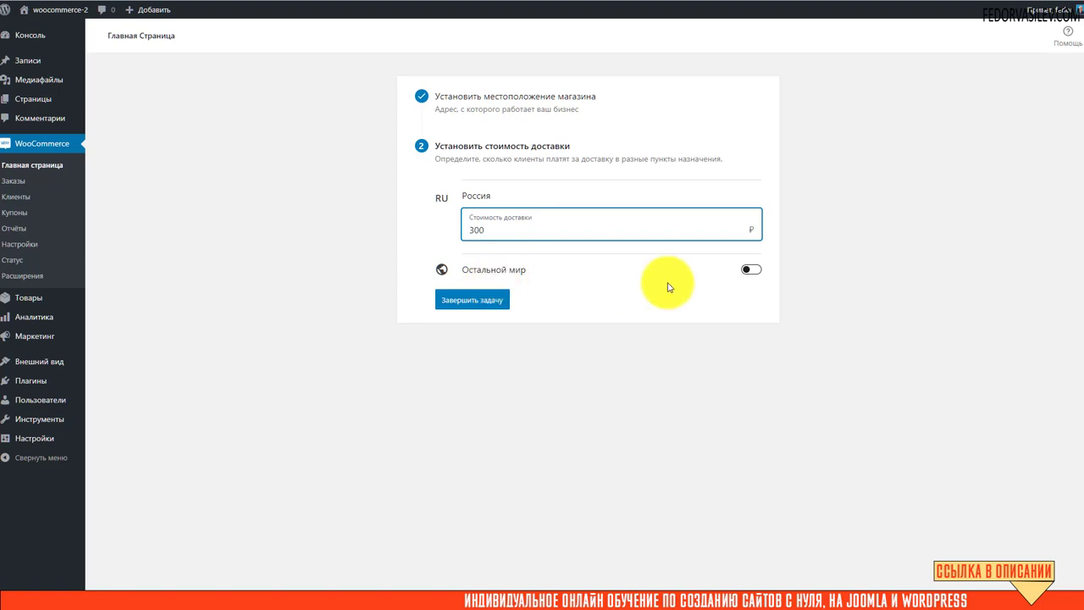
left_click(752, 271)
left_click(542, 301)
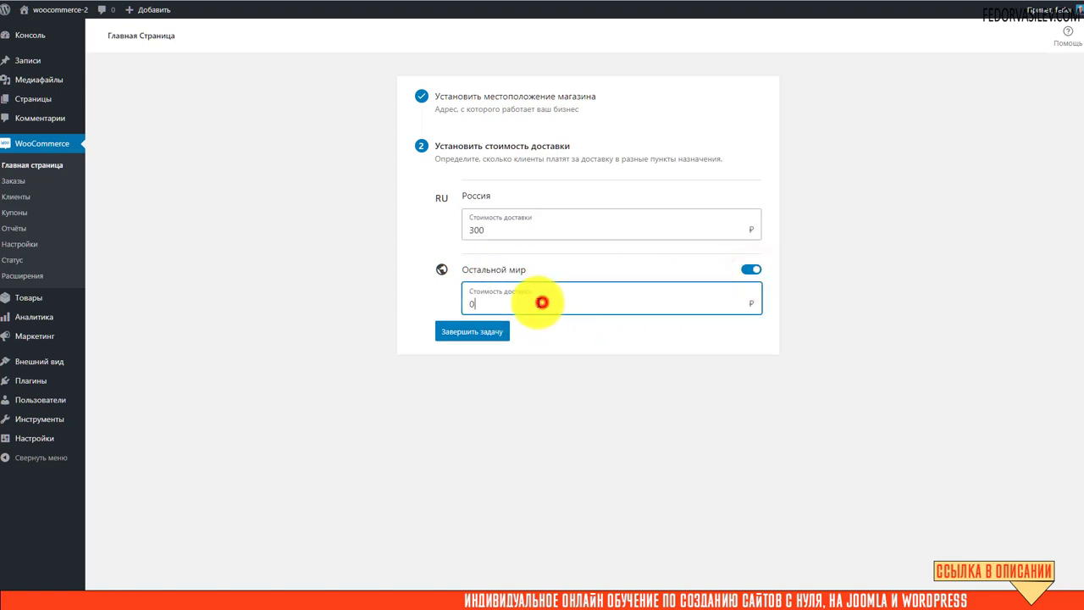
left_click(486, 334)
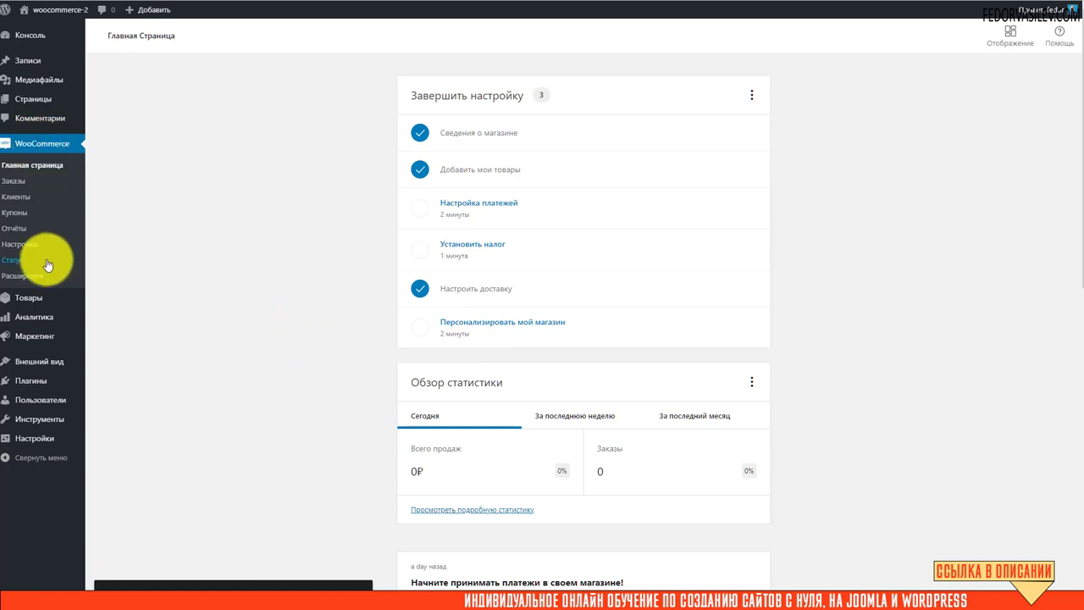
Open the Россия zone from WooCommerce shipping settings.
left_click(27, 245)
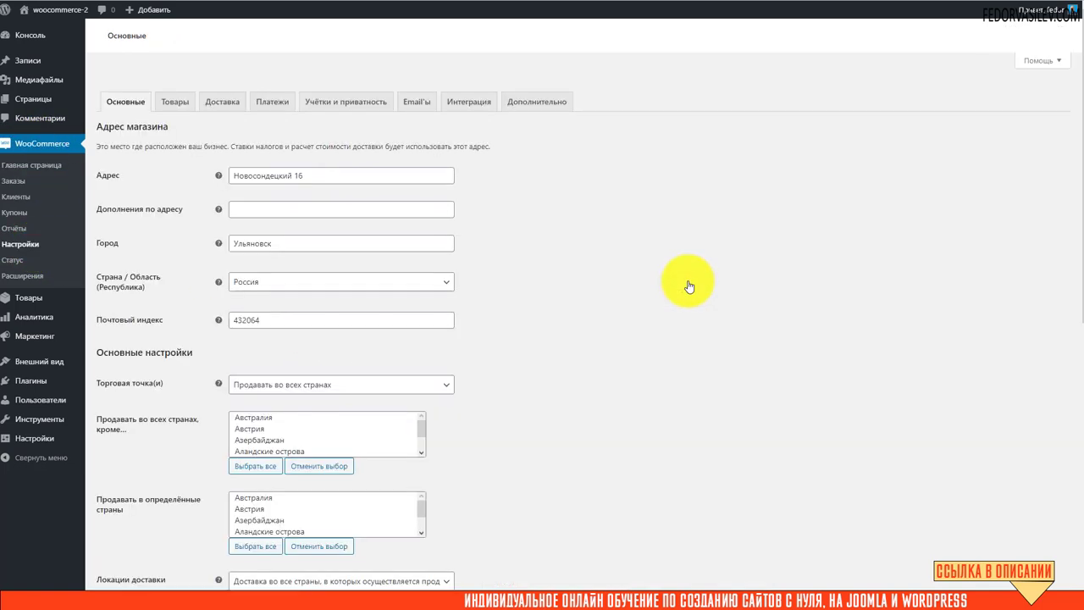
left_click(220, 87)
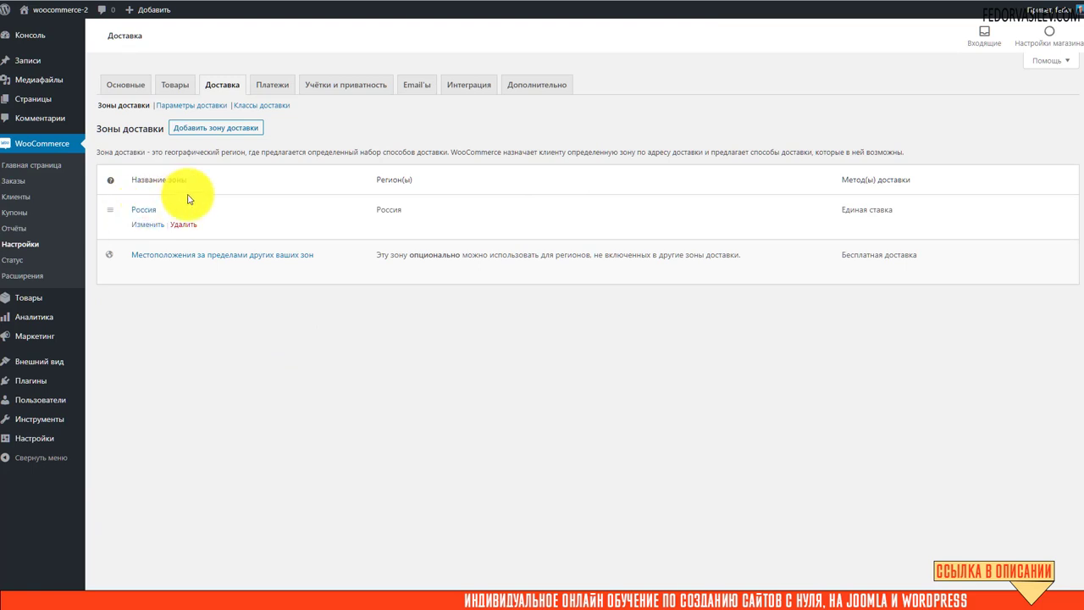
mouse_move(155, 226)
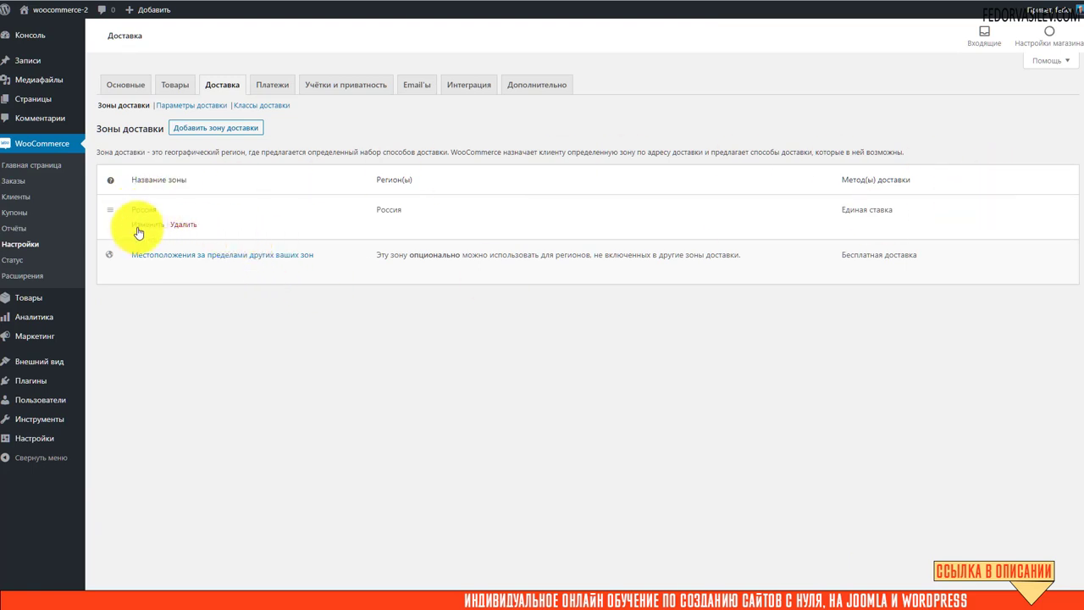
left_click(137, 227)
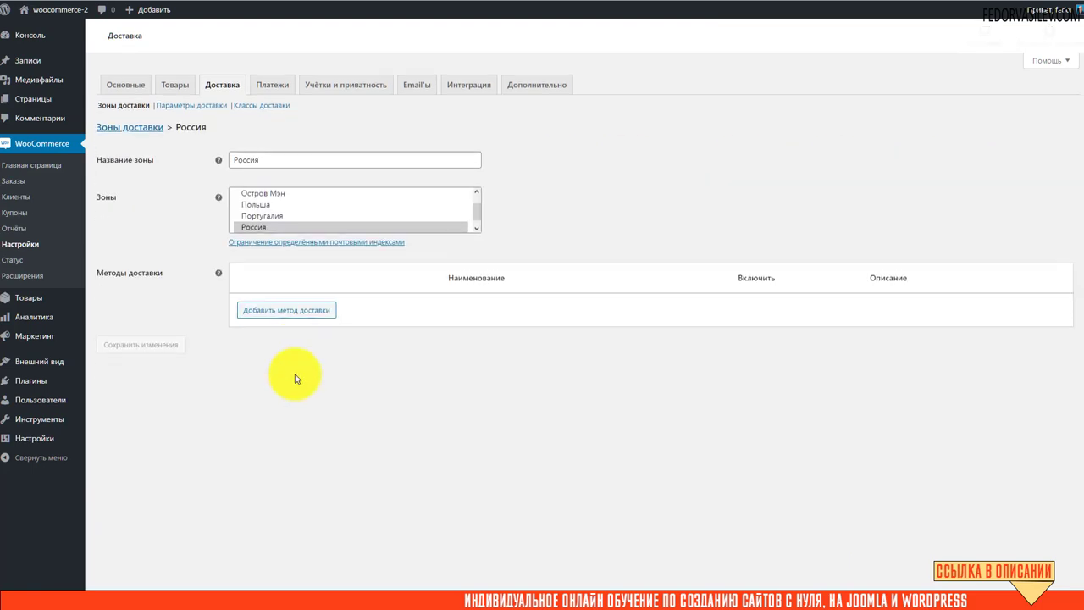
Inspect the zone name and its region list, leaving both unchanged.
double_click(278, 157)
left_click(593, 179)
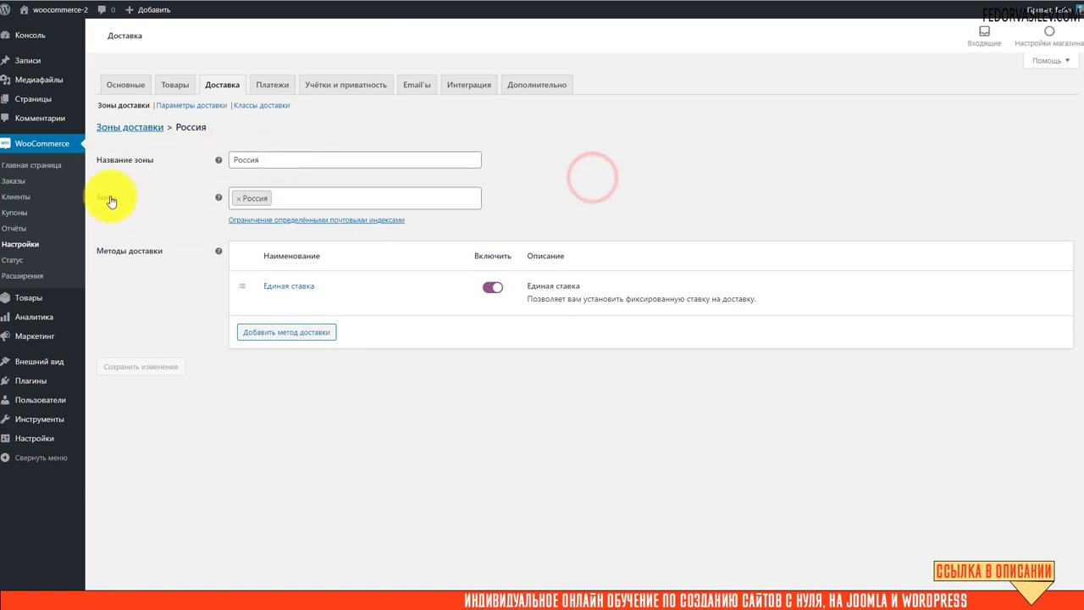
left_click(339, 204)
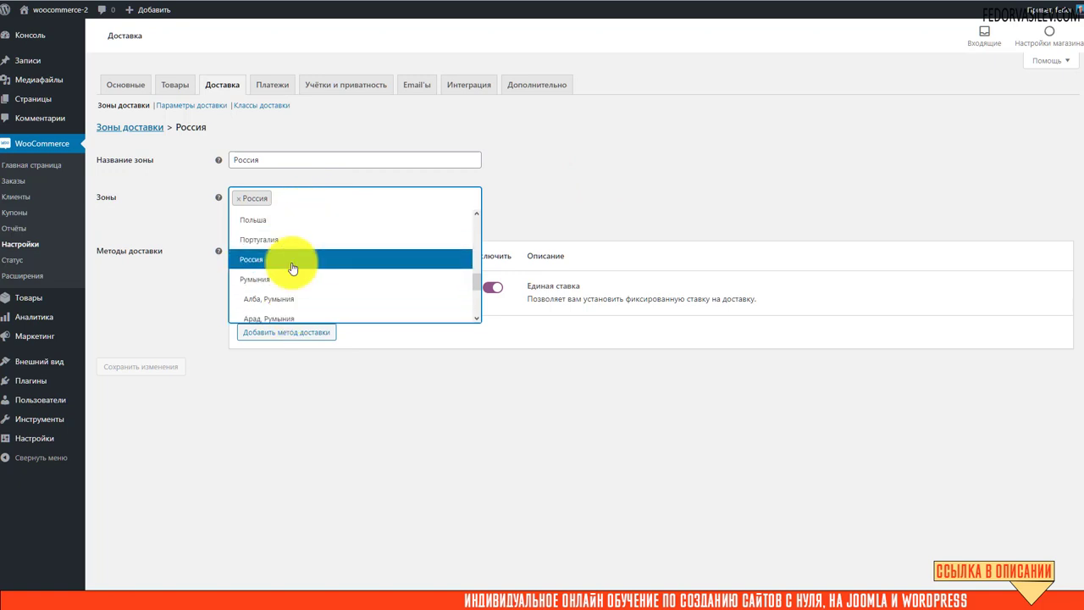
scroll(314, 242, "down", 3)
left_click(550, 198)
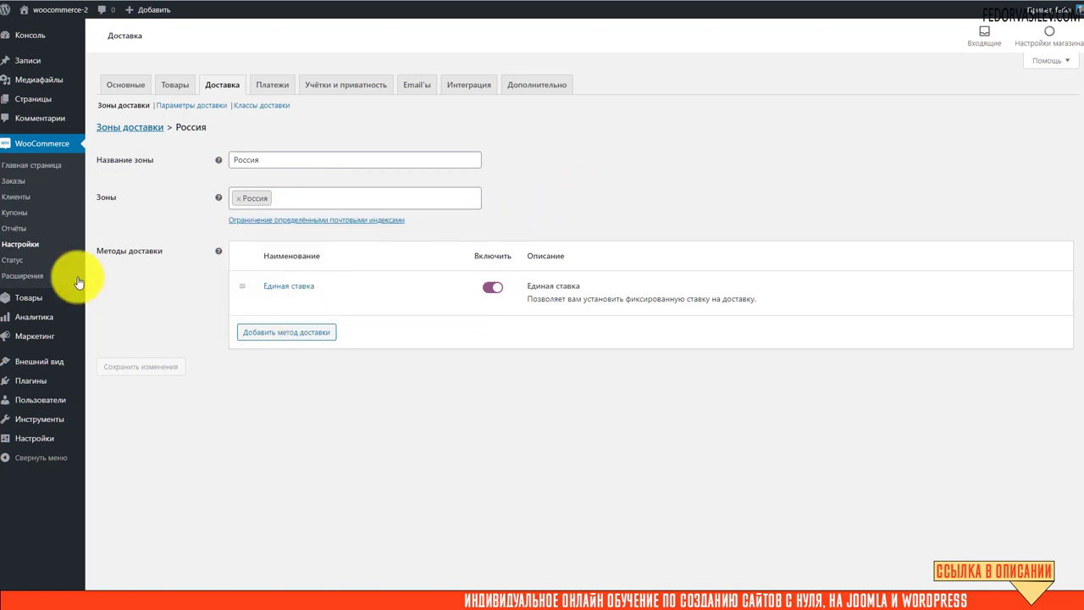
mouse_move(262, 290)
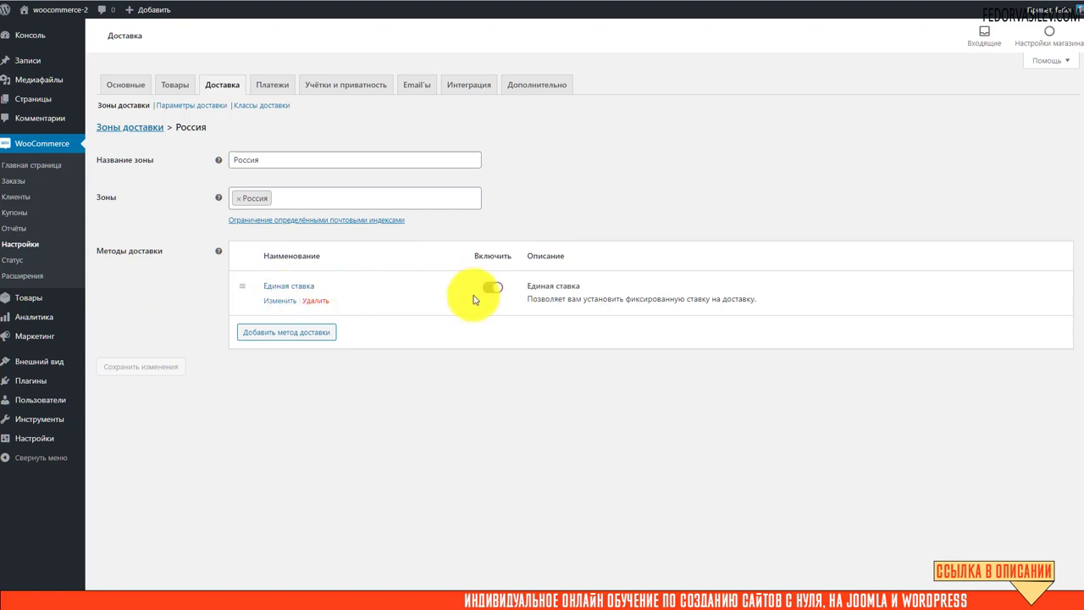
Set the Единая ставка method's tax status to Нет with cost 300 and save.
left_click(276, 299)
left_click(447, 275)
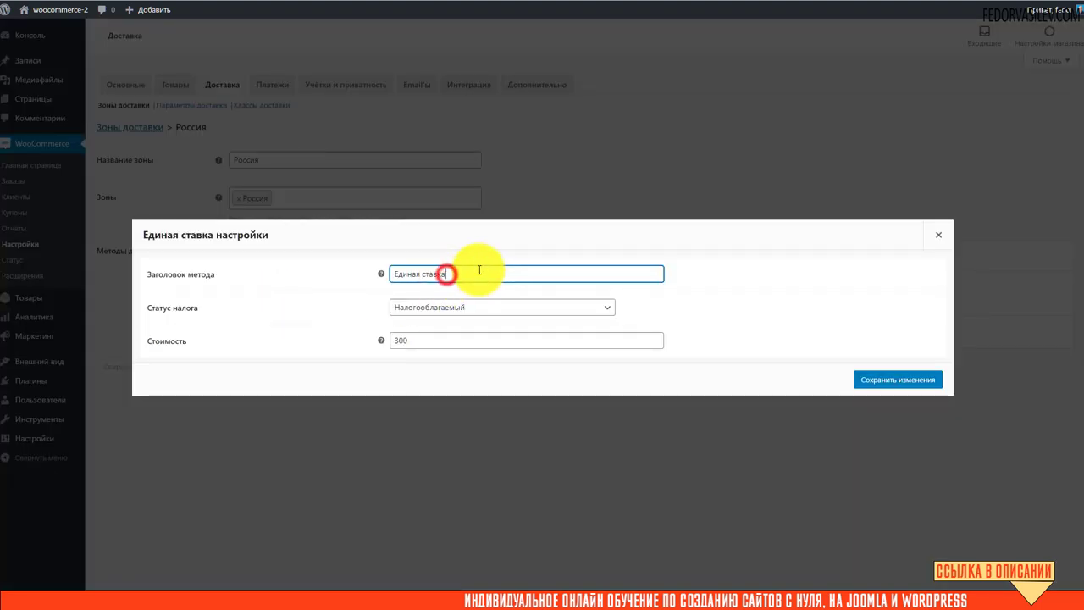
left_click_drag(479, 271, 238, 273)
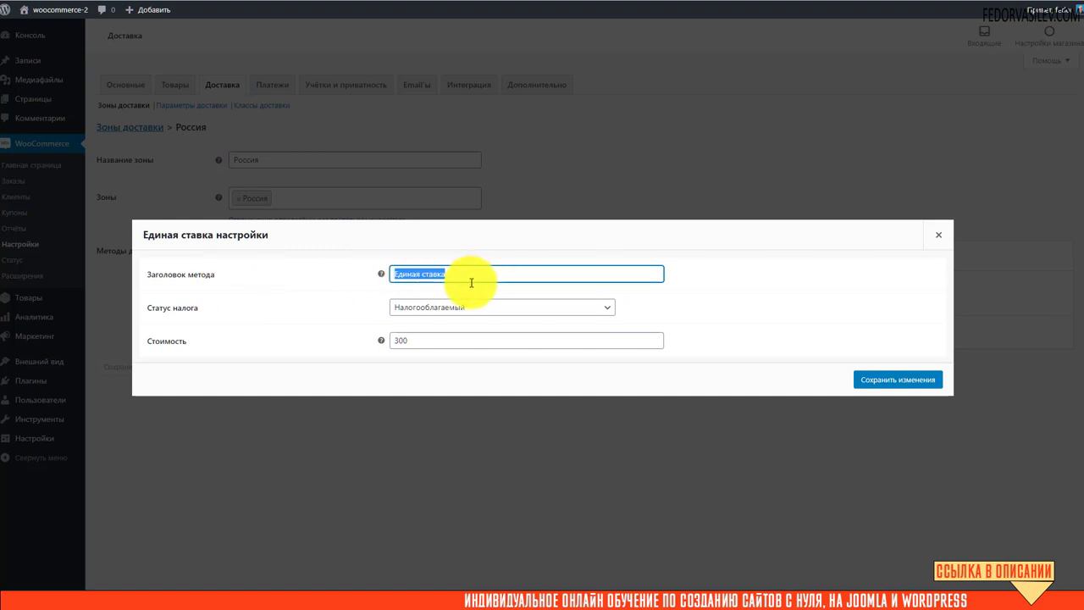
left_click(469, 309)
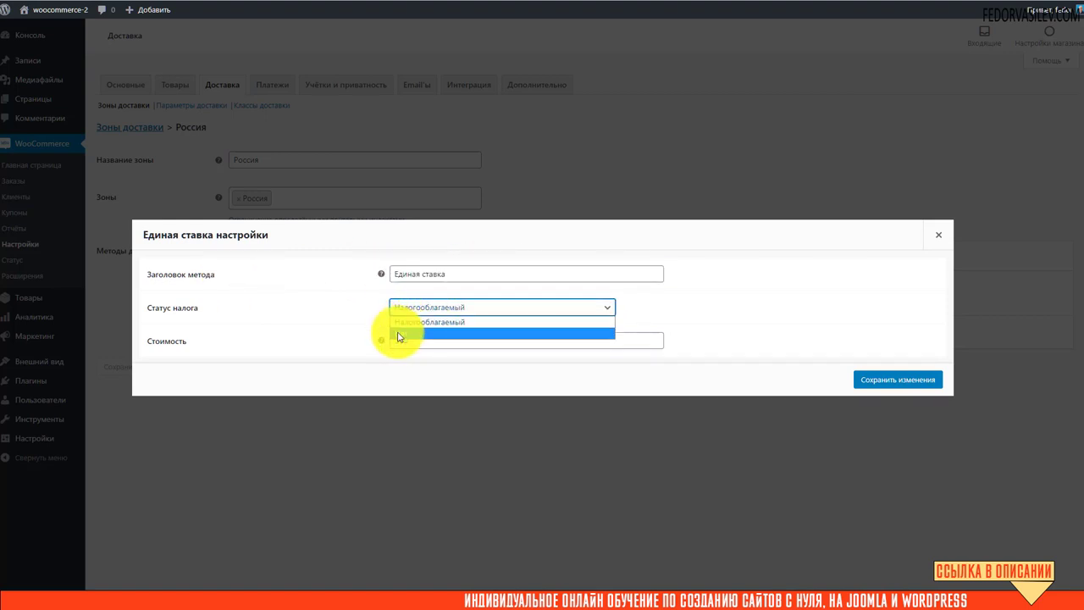
left_click(398, 333)
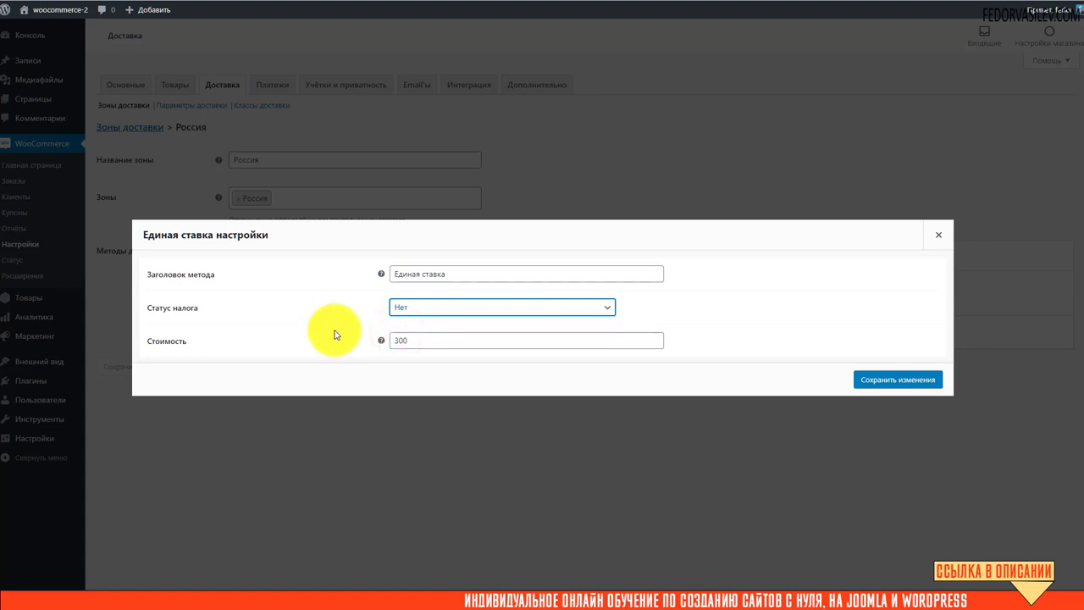
left_click(401, 309)
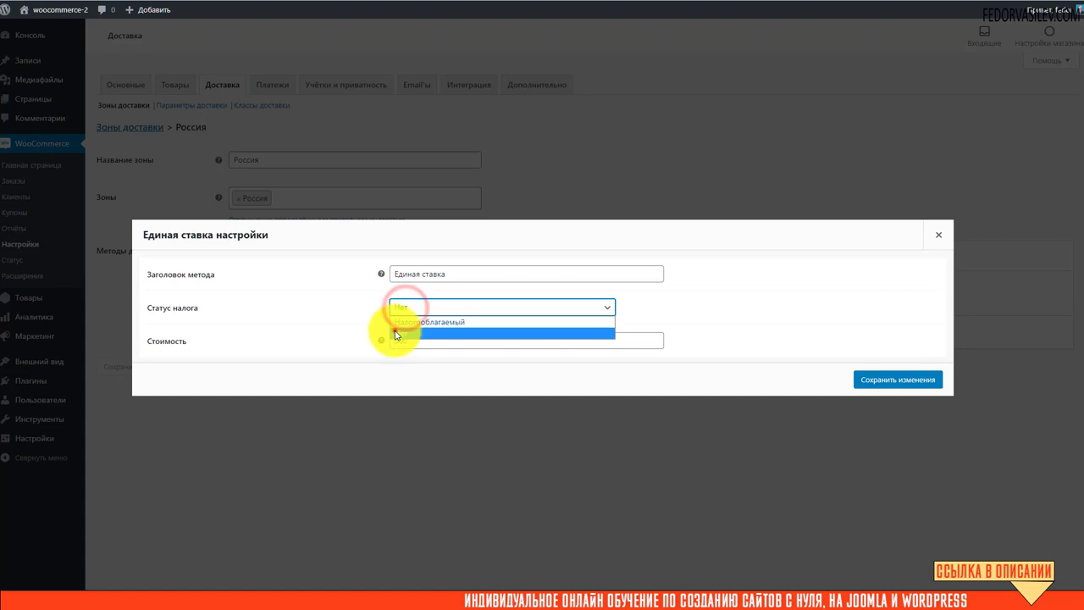
left_click(395, 331)
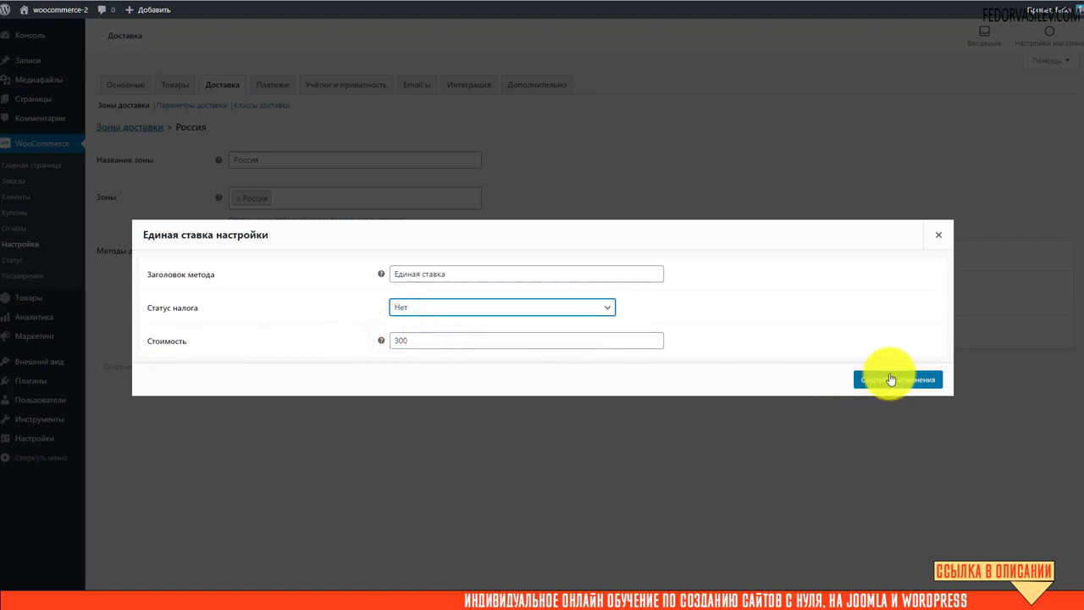
left_click(889, 381)
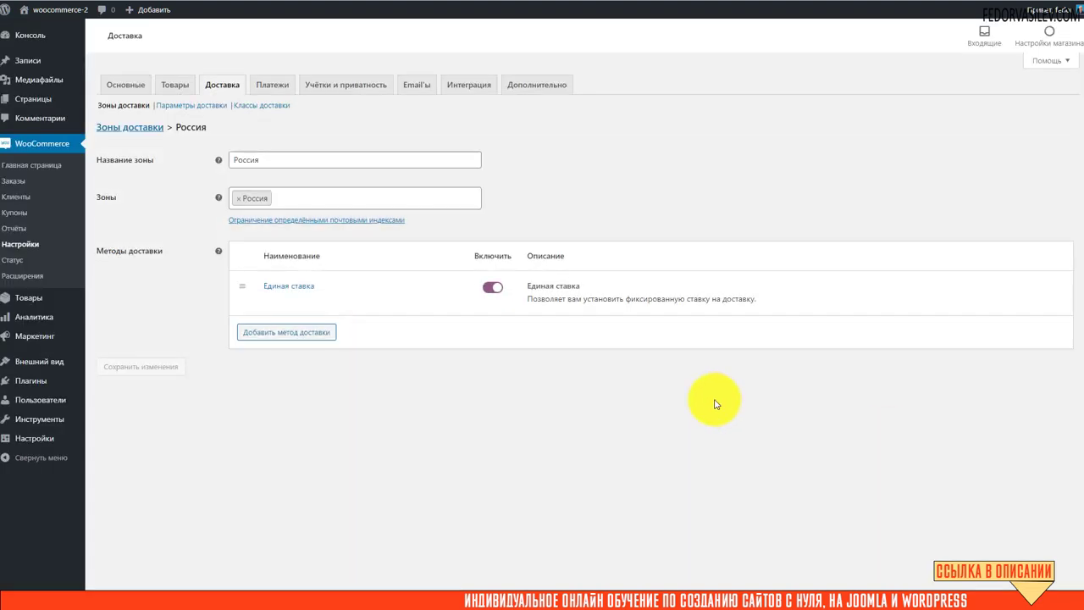
Add a Бесплатная доставка method to the Россия zone.
left_click(290, 333)
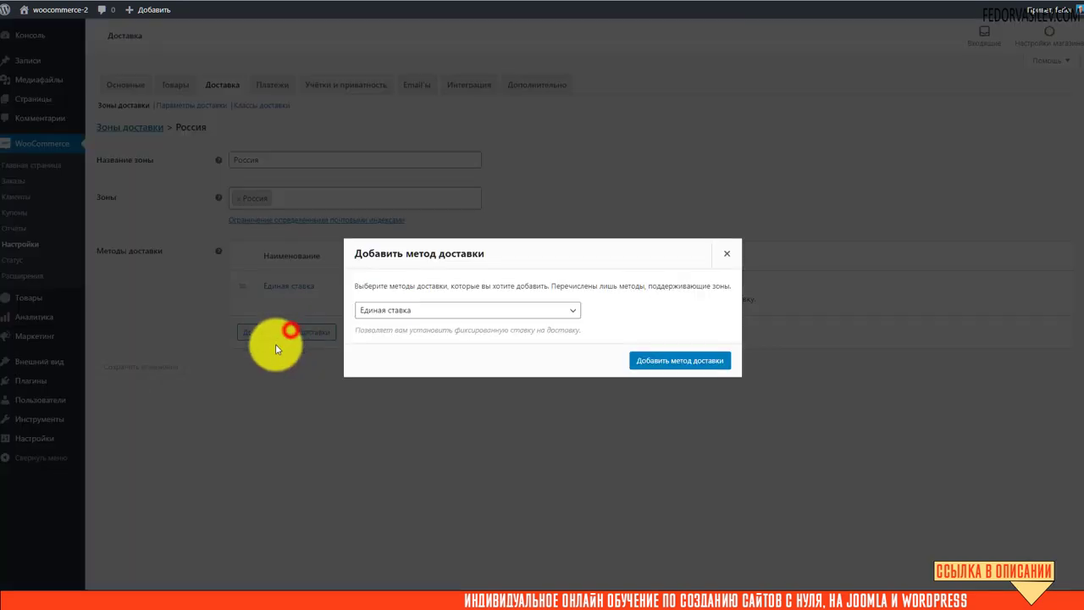
left_click(387, 311)
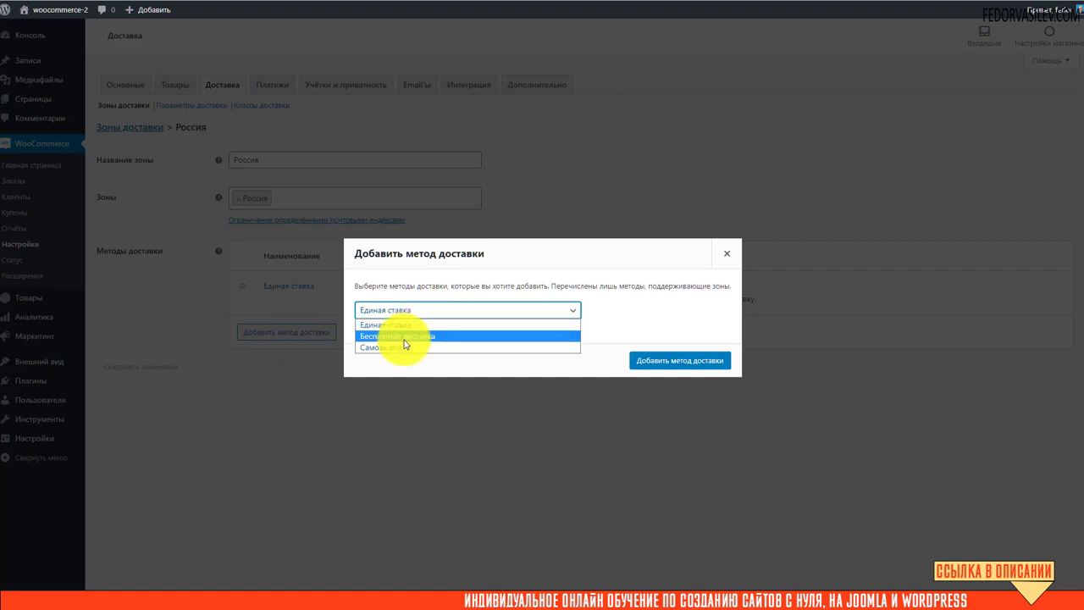
left_click(411, 337)
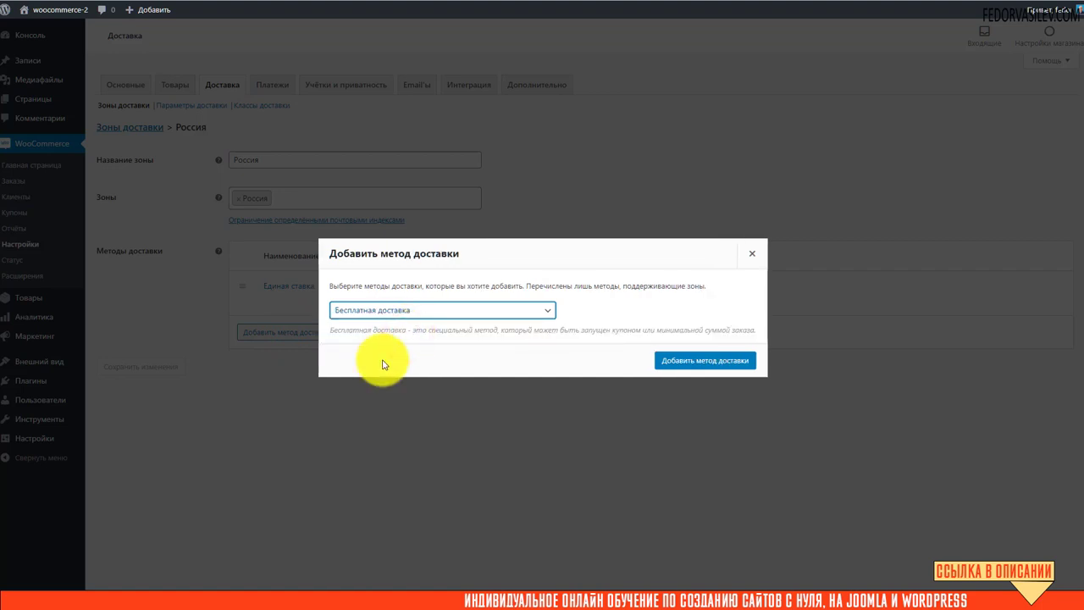
left_click(675, 363)
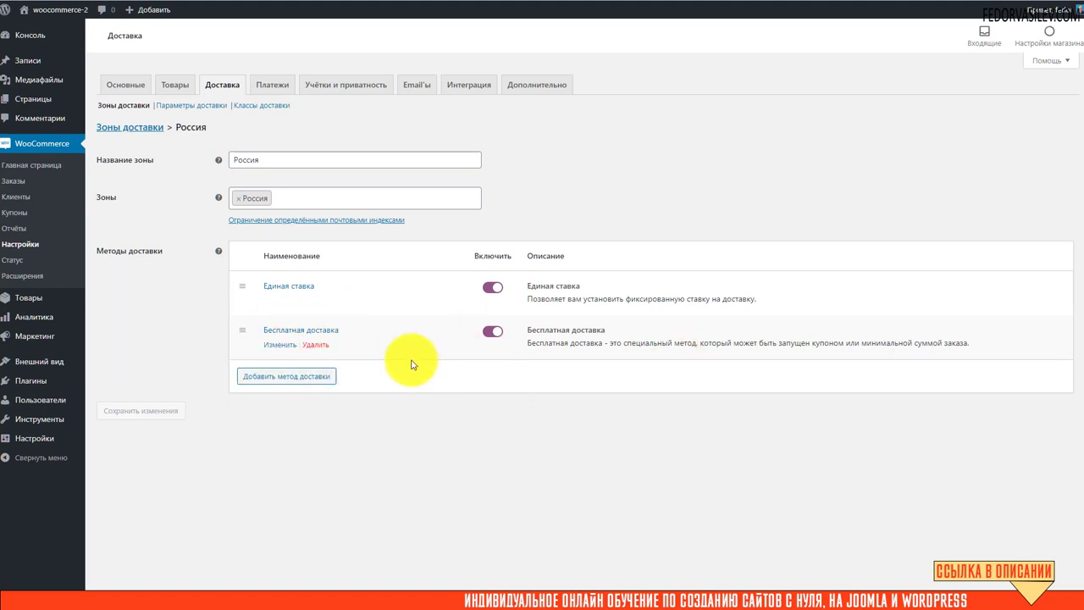
Require a minimum order amount of 5000 for free shipping and save.
left_click(320, 332)
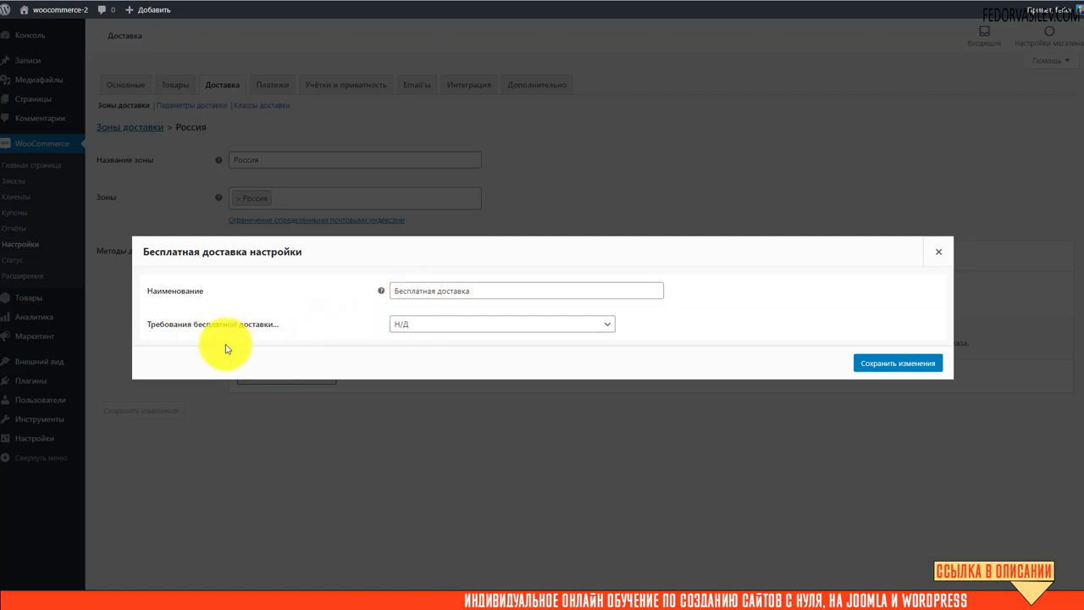
left_click(408, 323)
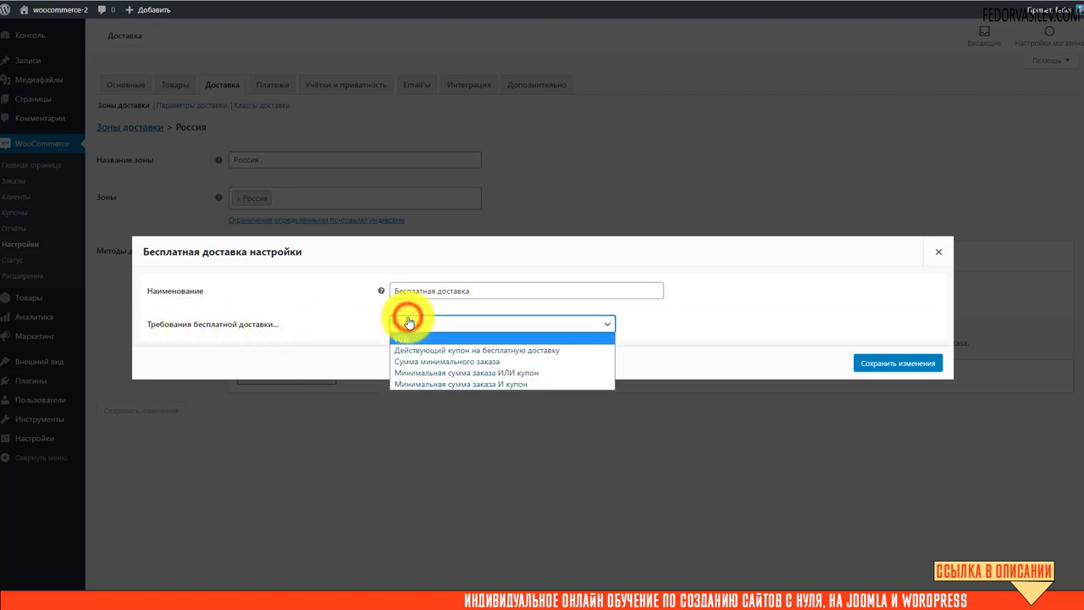
left_click(571, 354)
left_click(581, 317)
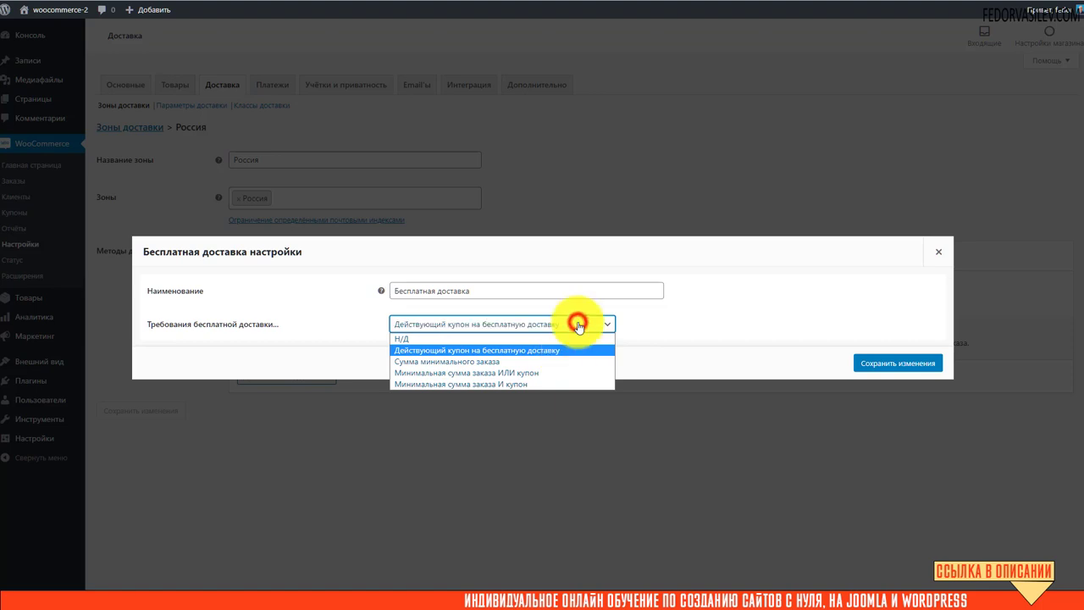
left_click(553, 362)
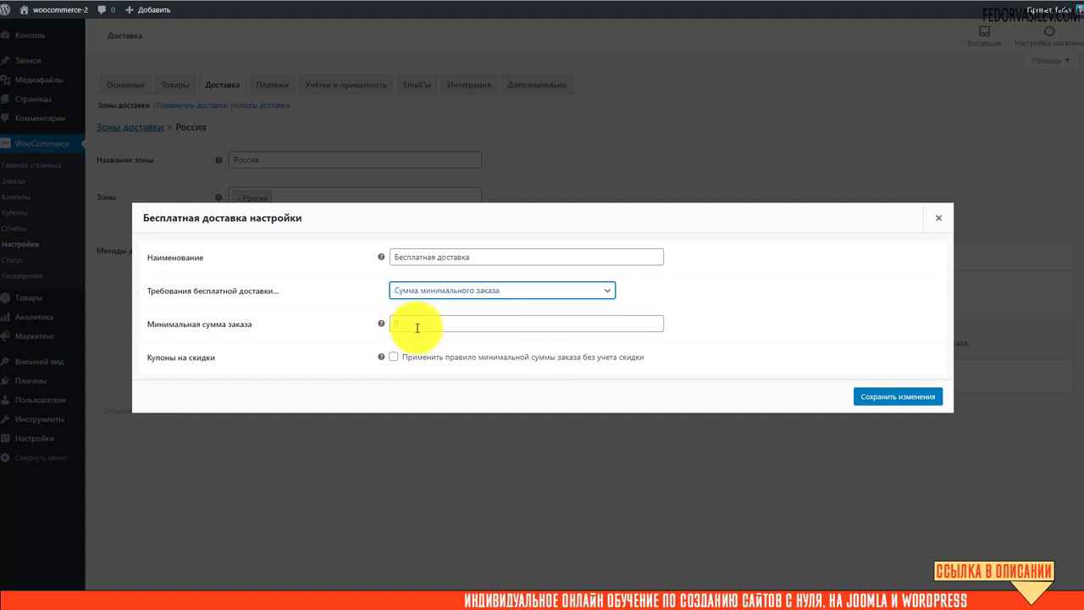
double_click(416, 327)
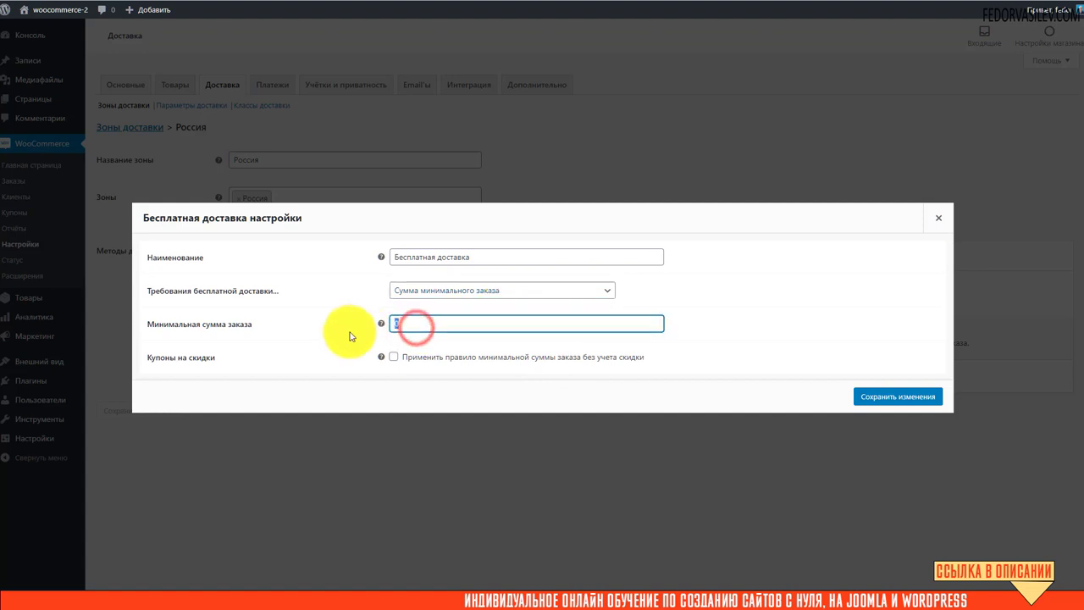
type("5000")
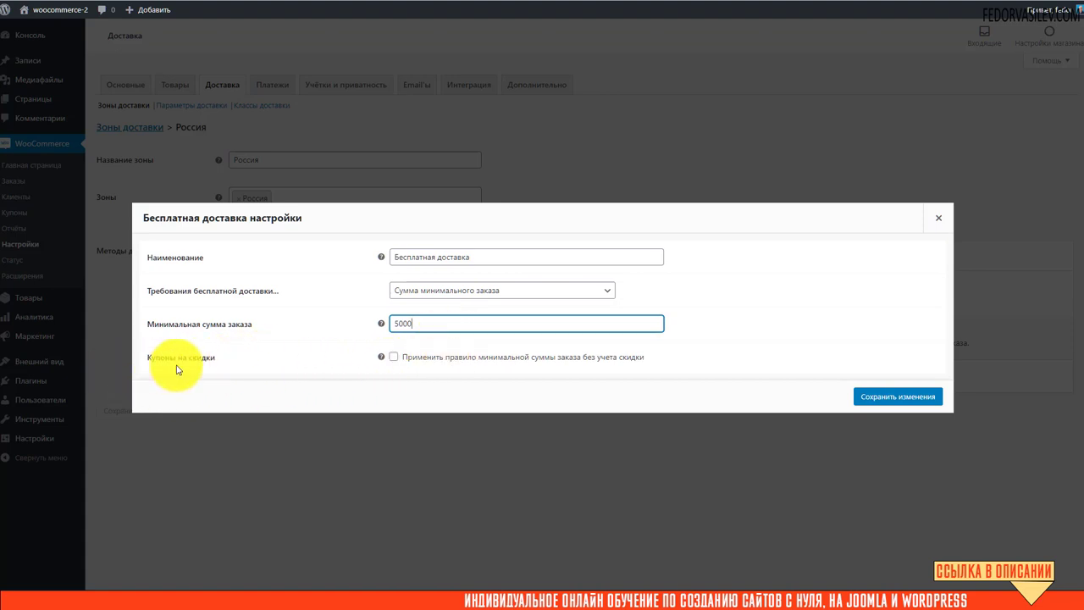
left_click(869, 396)
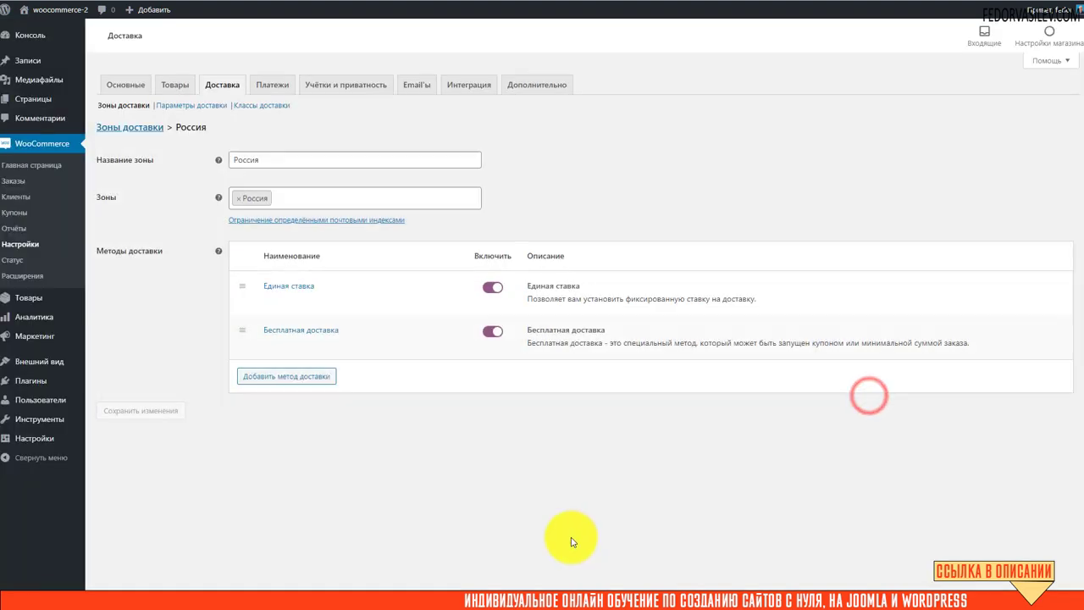
Add a Самовывоз method to the Россия zone.
left_click(292, 378)
left_click(408, 313)
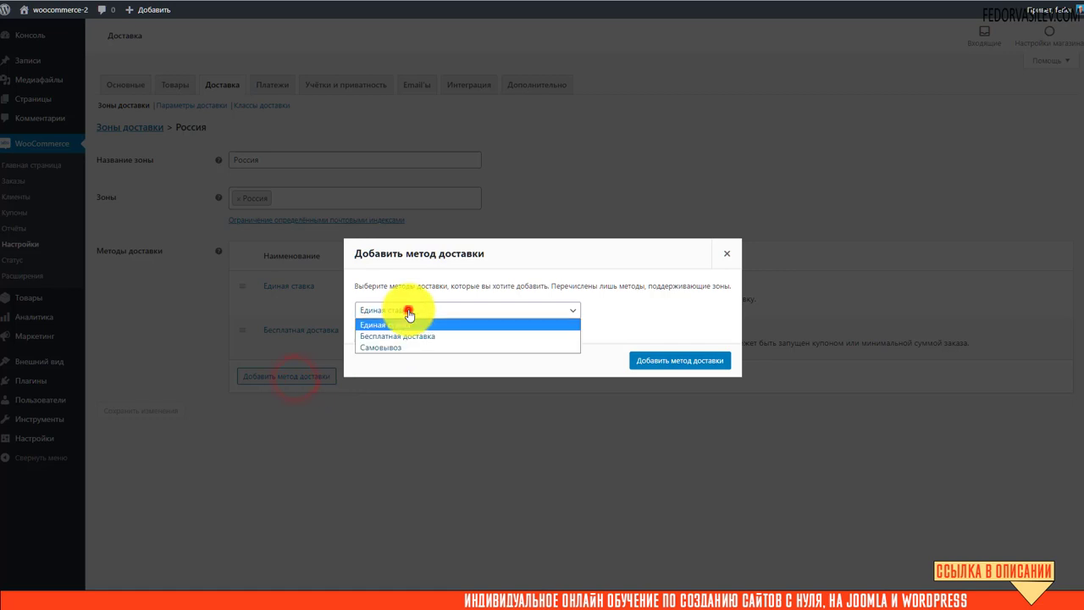
left_click(407, 346)
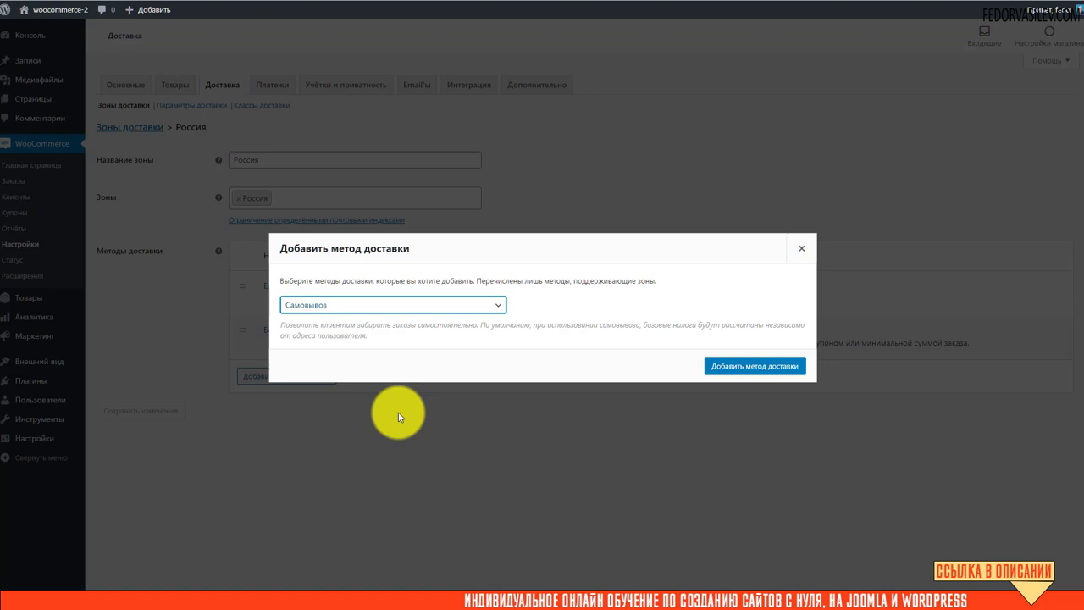
left_click(713, 365)
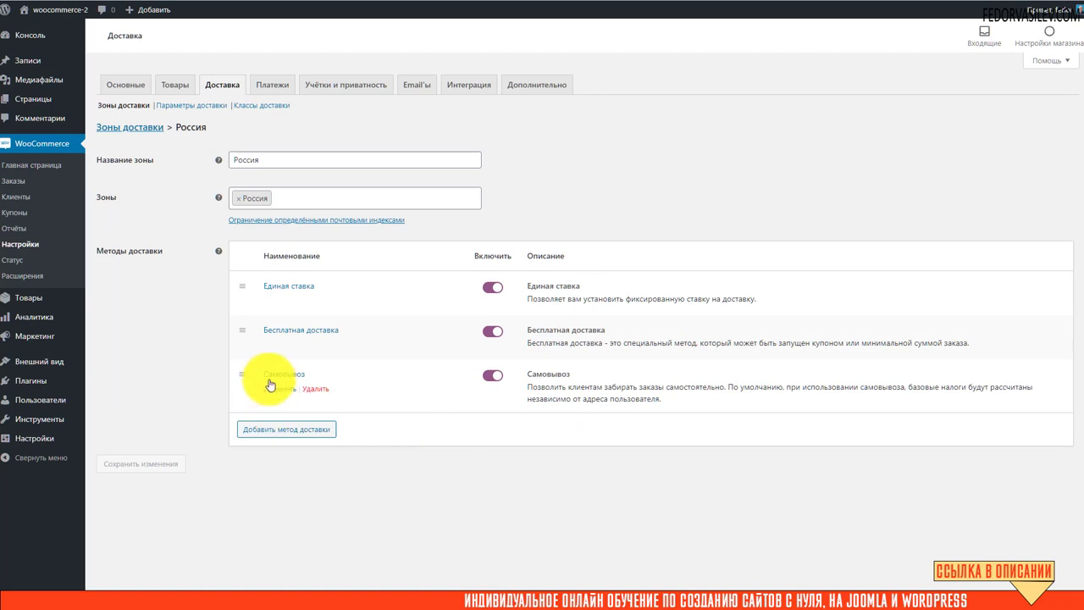
Set the Самовывоз tax status to Нет and save its settings.
left_click(269, 382)
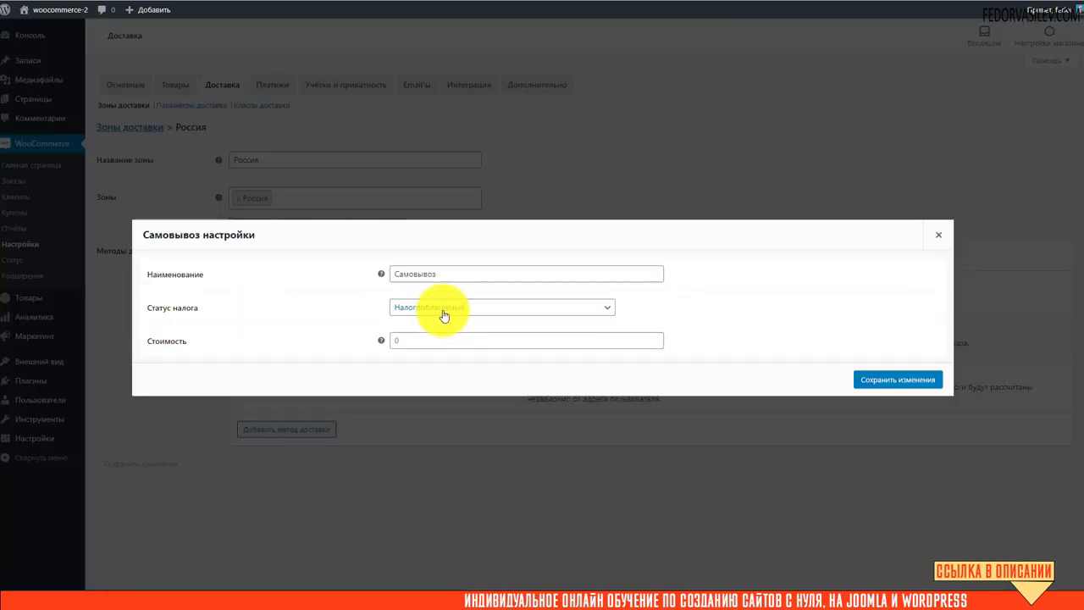
left_click(443, 307)
left_click(410, 334)
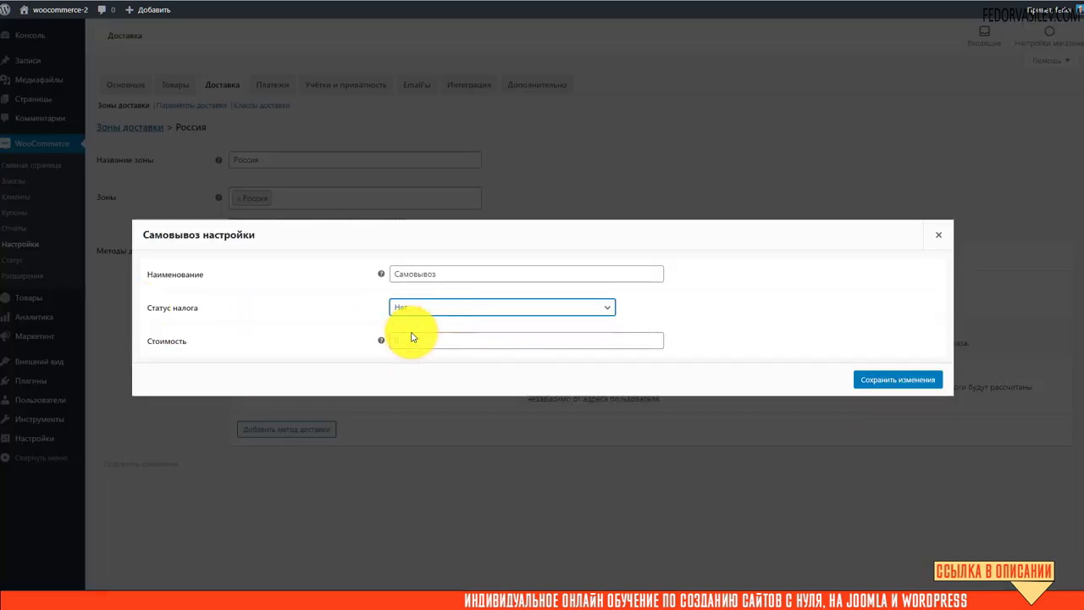
left_click(900, 379)
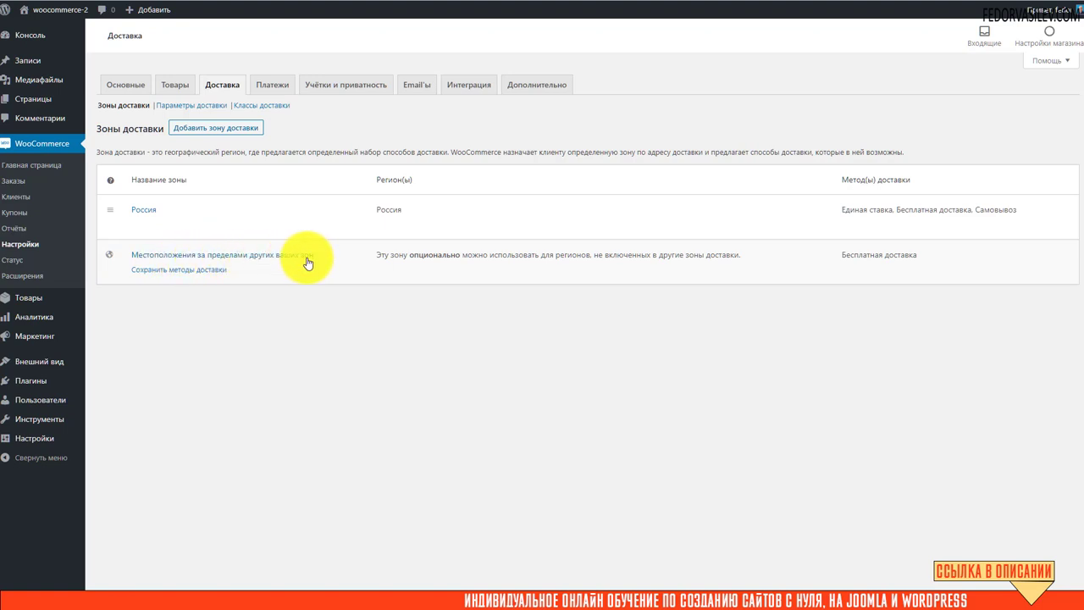
Check the Местоположения за пределами других ваших зон zone, then go to shipping options.
left_click(157, 257)
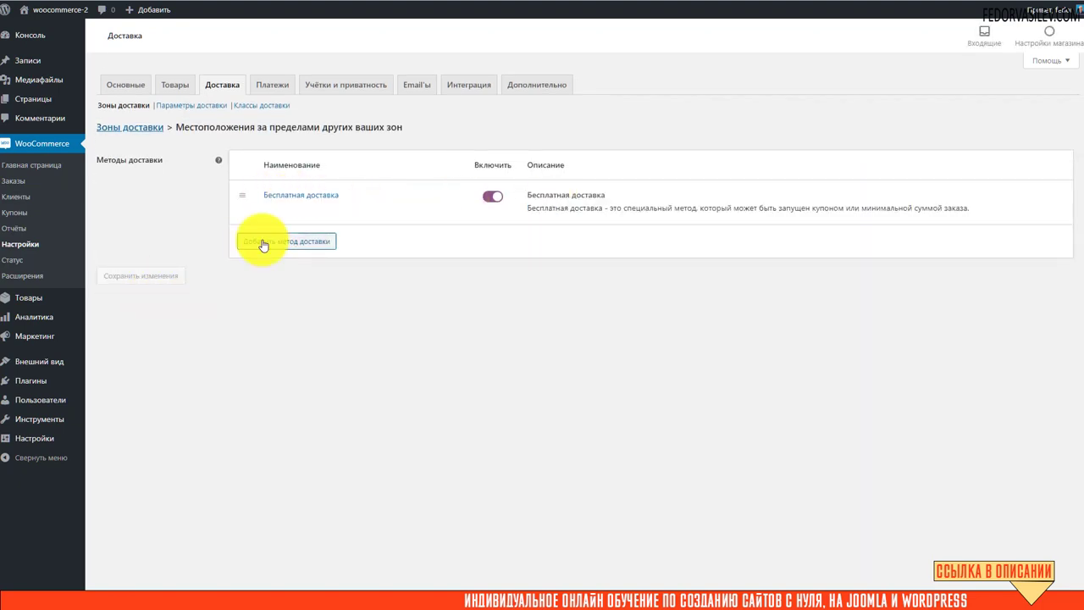
left_click(124, 132)
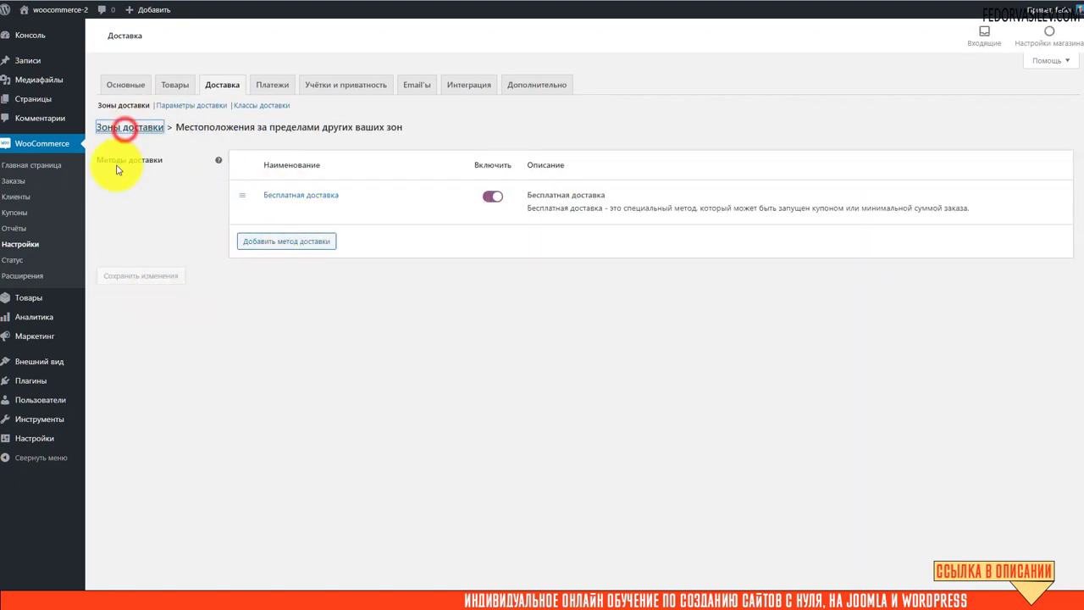
left_click(182, 111)
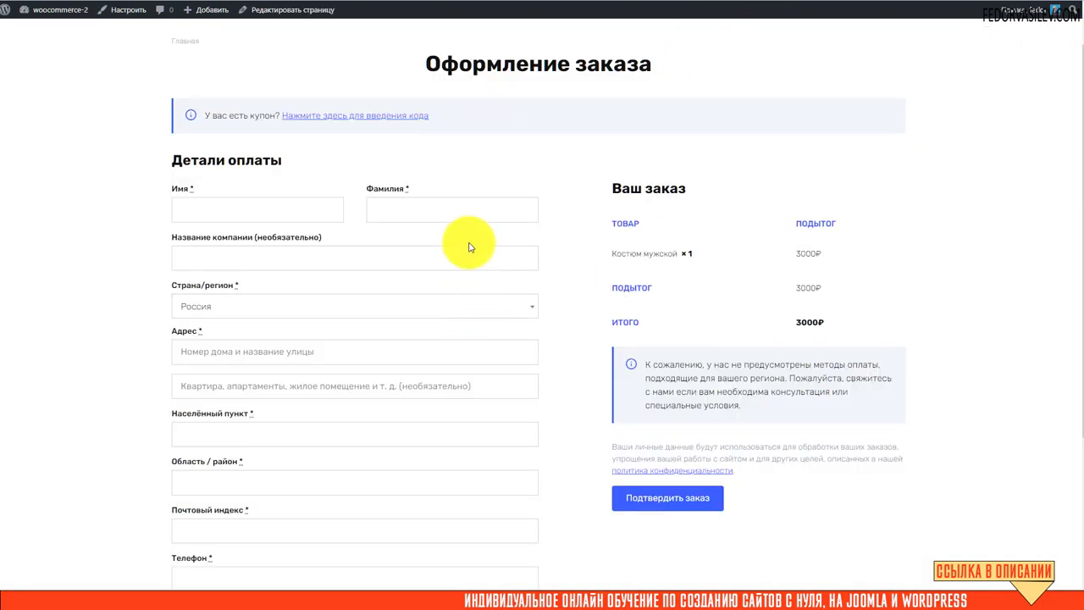
Go to the storefront cart and select Самовывоз delivery for Костюм мужской.
scroll(467, 242, "up", 1)
left_click(294, 44)
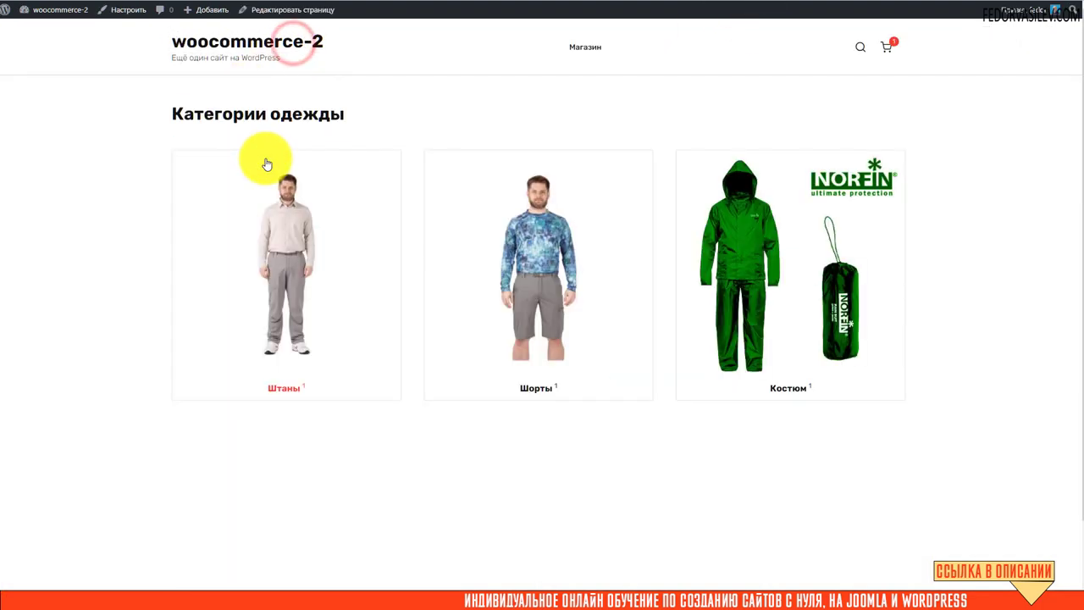
left_click(886, 46)
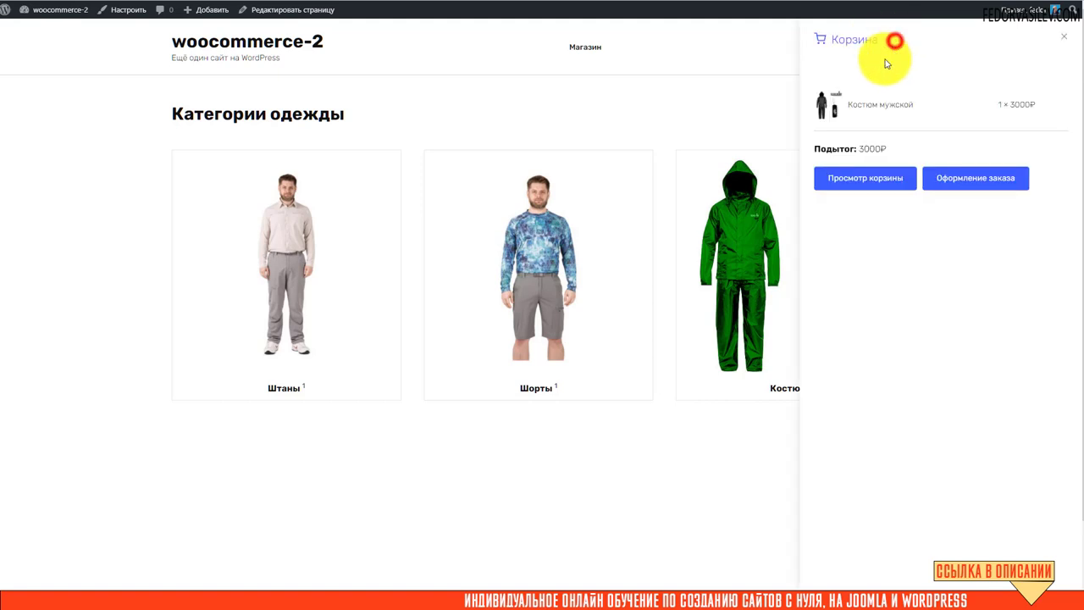
left_click(851, 185)
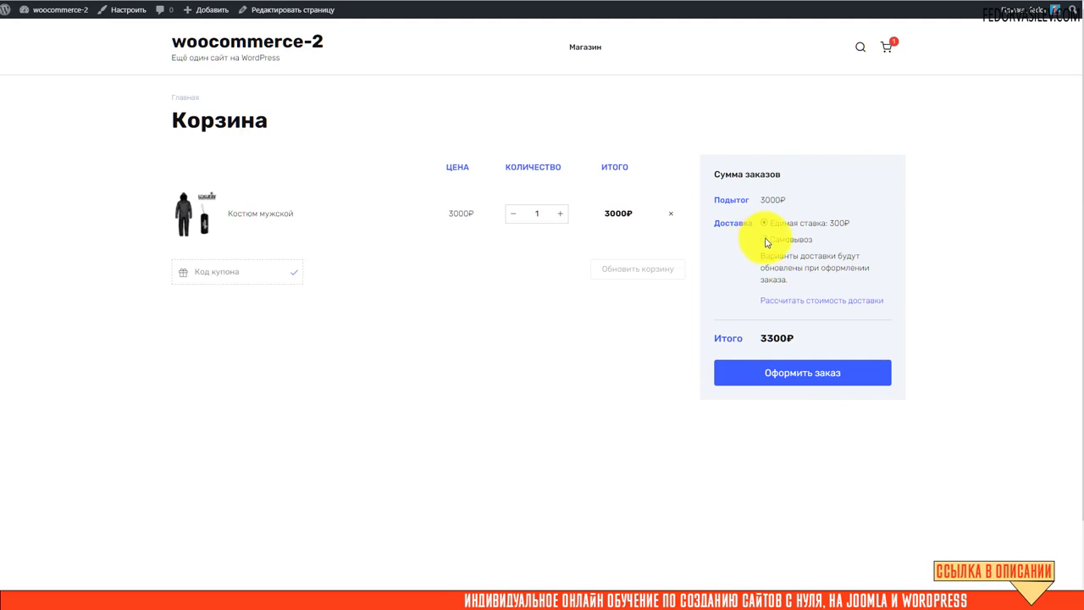
left_click(765, 239)
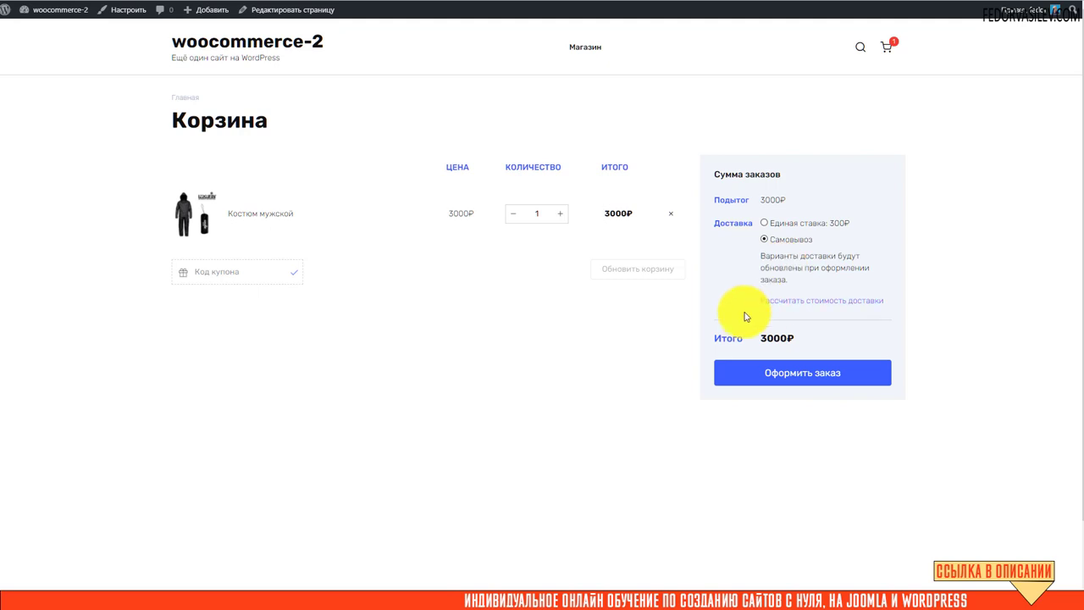
Set Россия as the shipping country in the cart calculator and proceed to checkout.
left_click(788, 304)
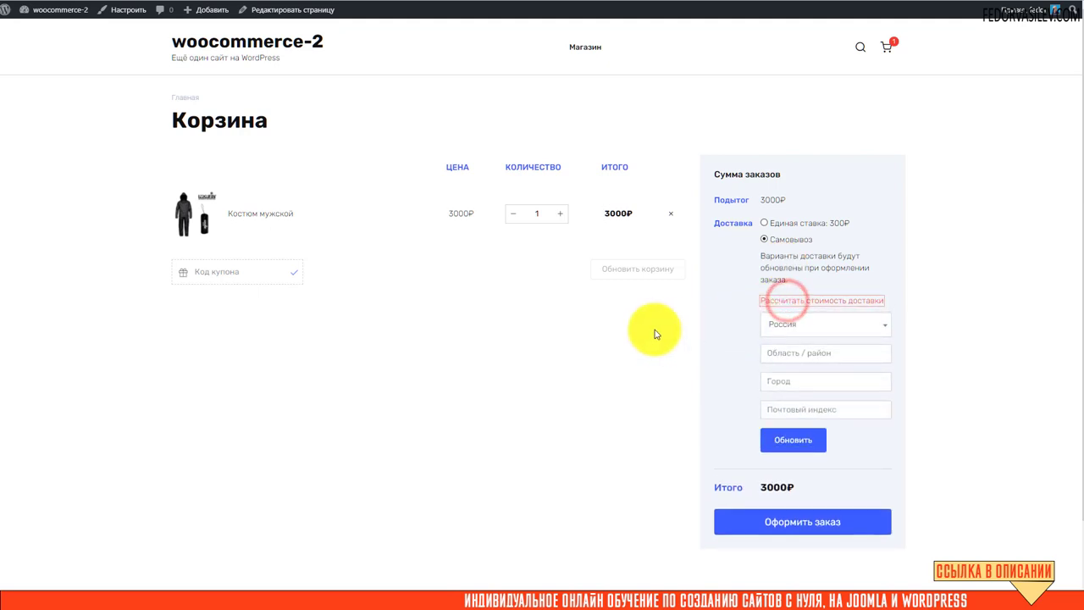
left_click(824, 323)
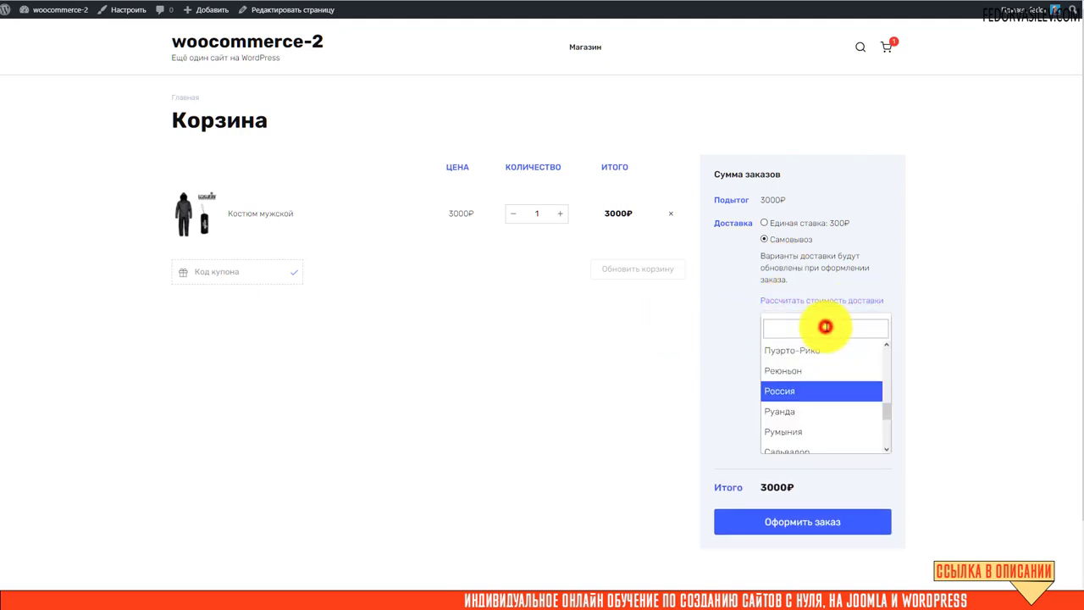
left_click(749, 331)
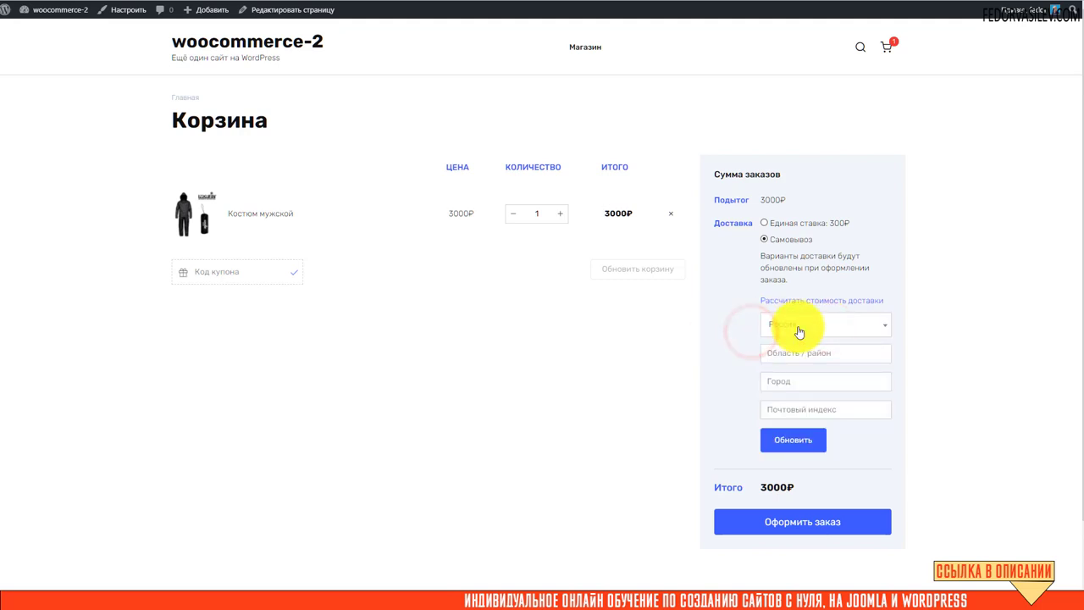
left_click(762, 356)
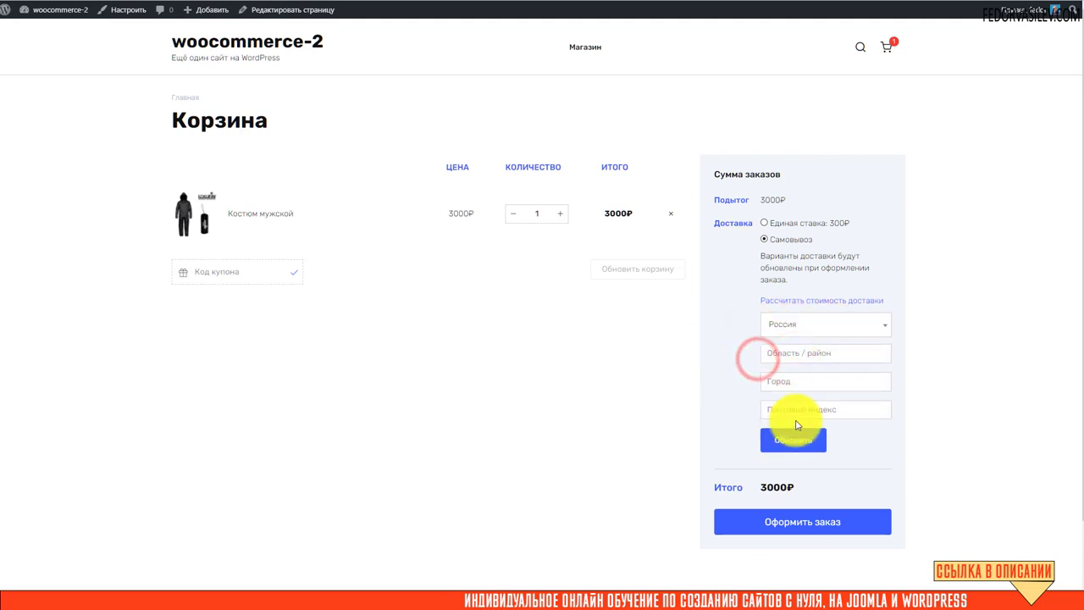
left_click(805, 299)
left_click(769, 379)
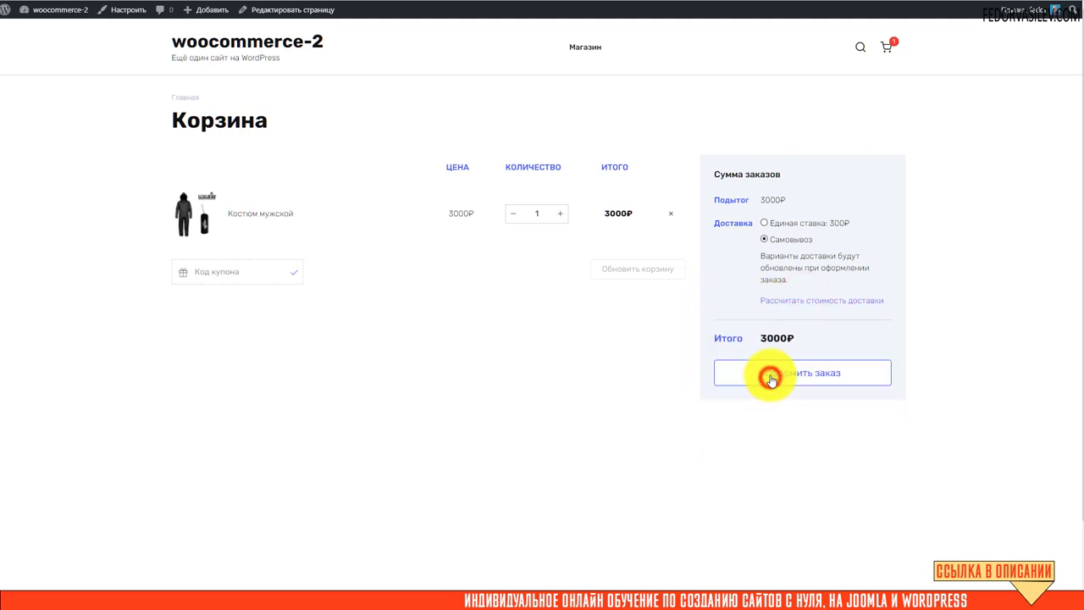
Uncheck 'Включить калькулятор стоимости доставки в корзине', save, and return to the cart.
scroll(291, 258, "down", 3)
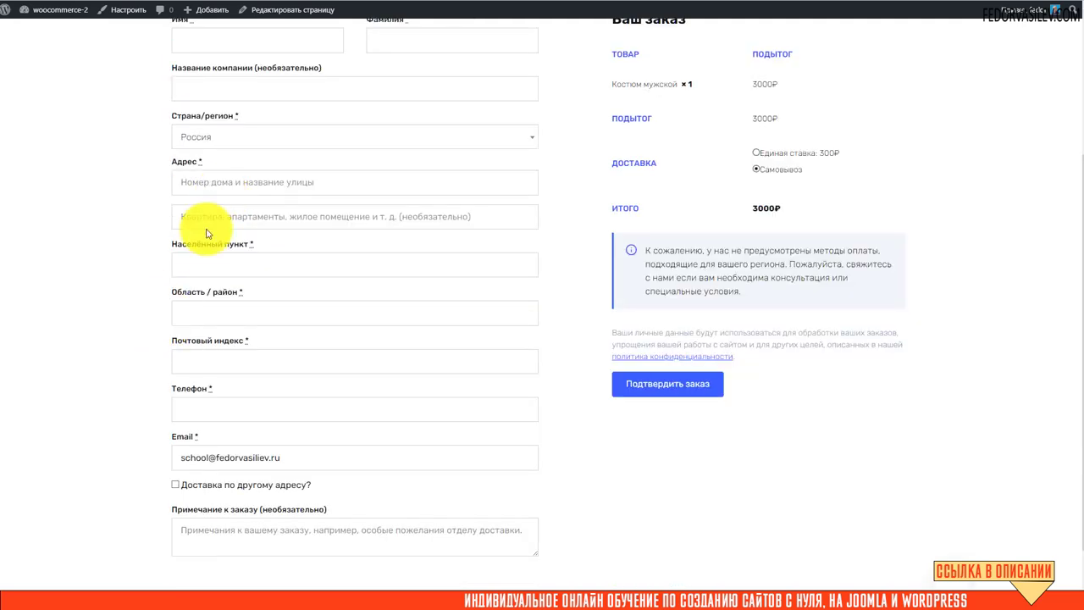
scroll(229, 347, "down", 1)
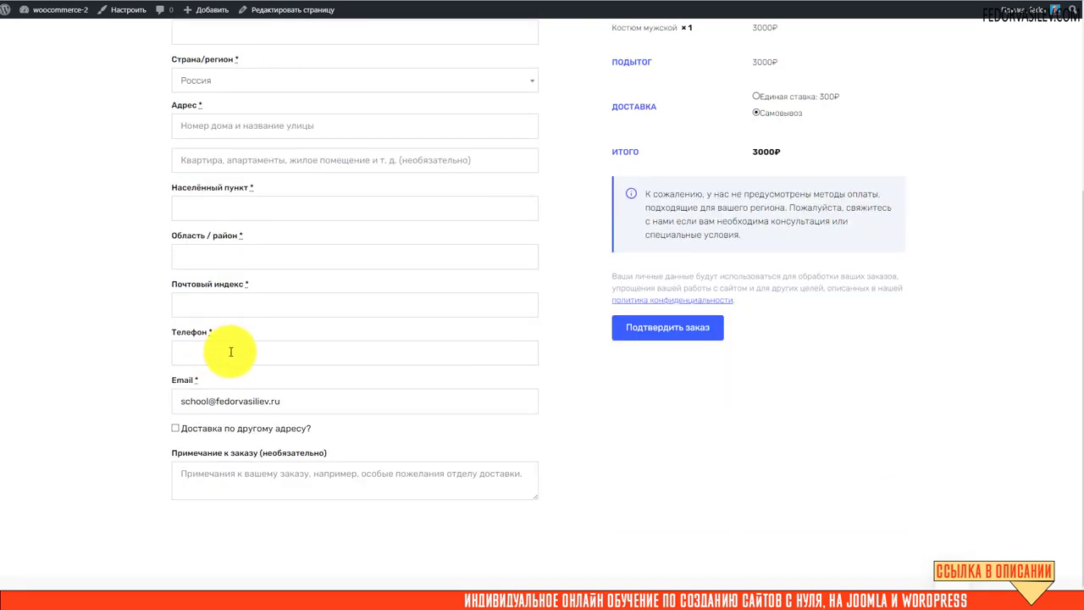
scroll(229, 337, "up", 3)
scroll(229, 271, "down", 2)
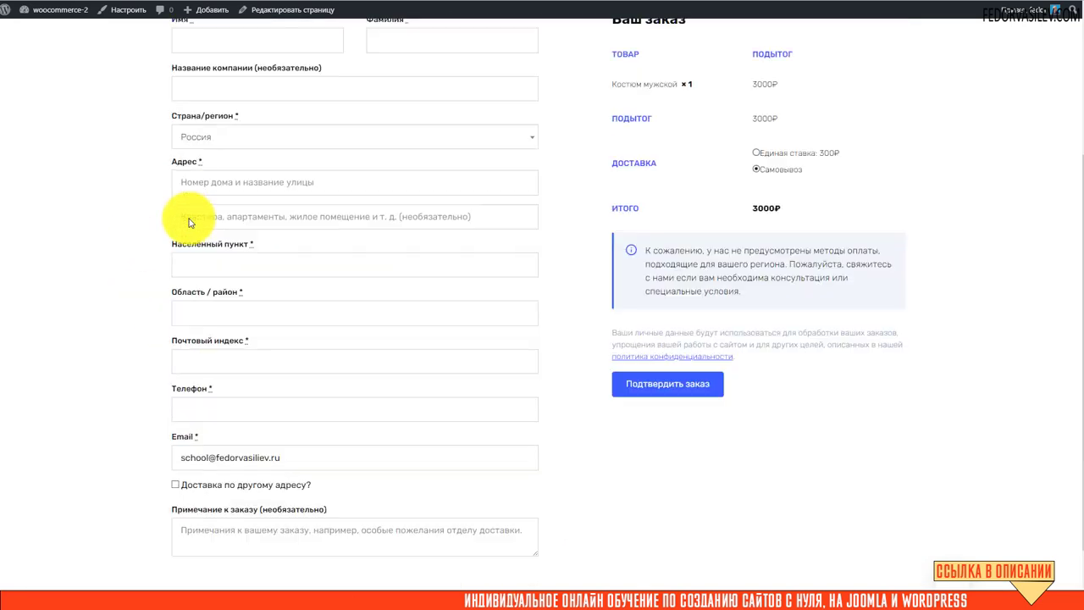
scroll(211, 213, "up", 2)
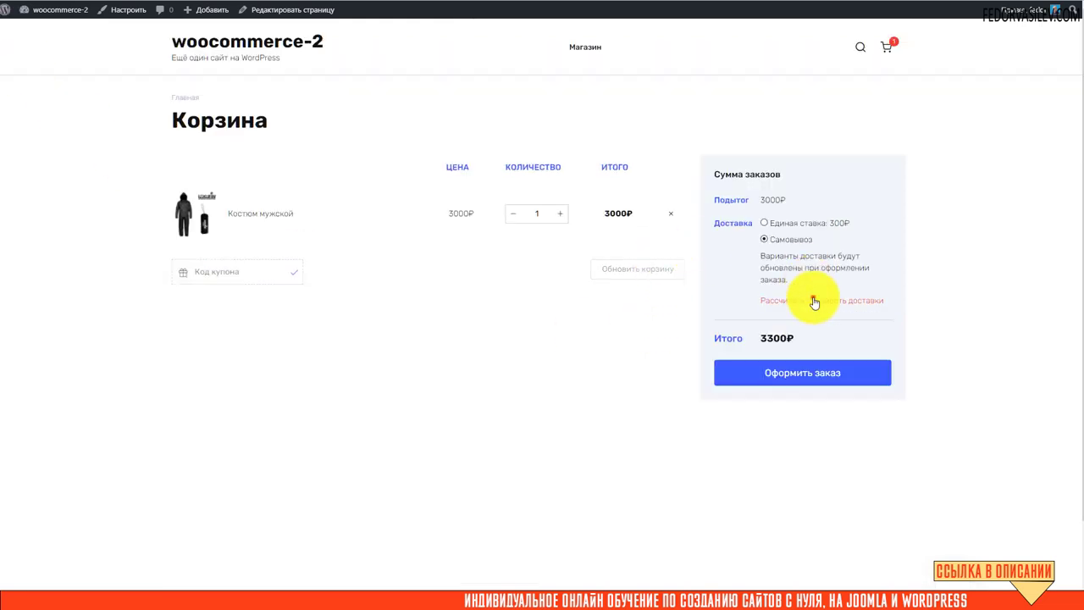
left_click(812, 298)
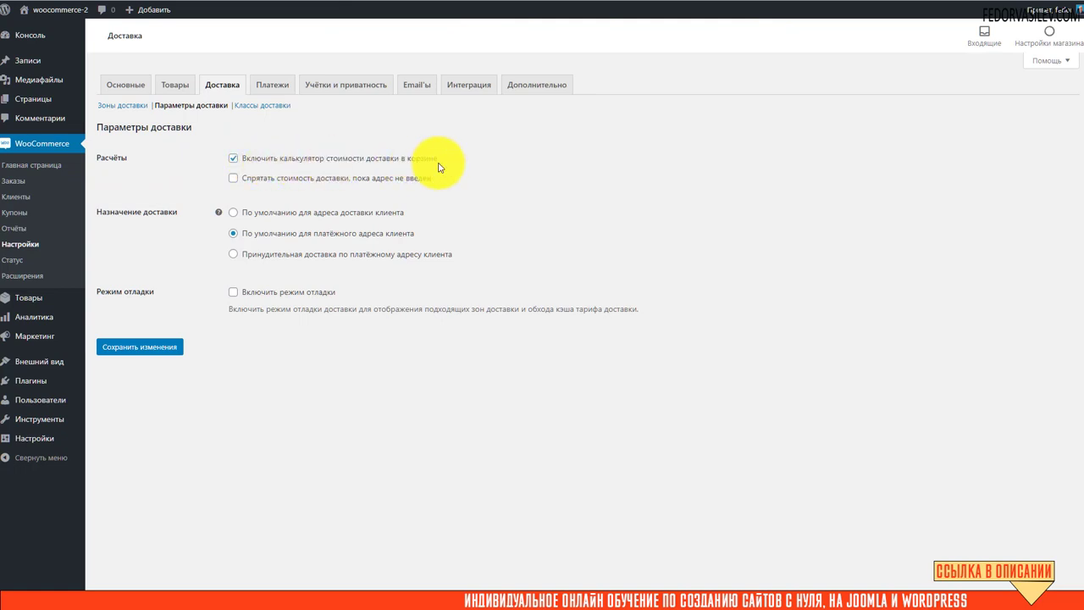
left_click(233, 157)
left_click(162, 348)
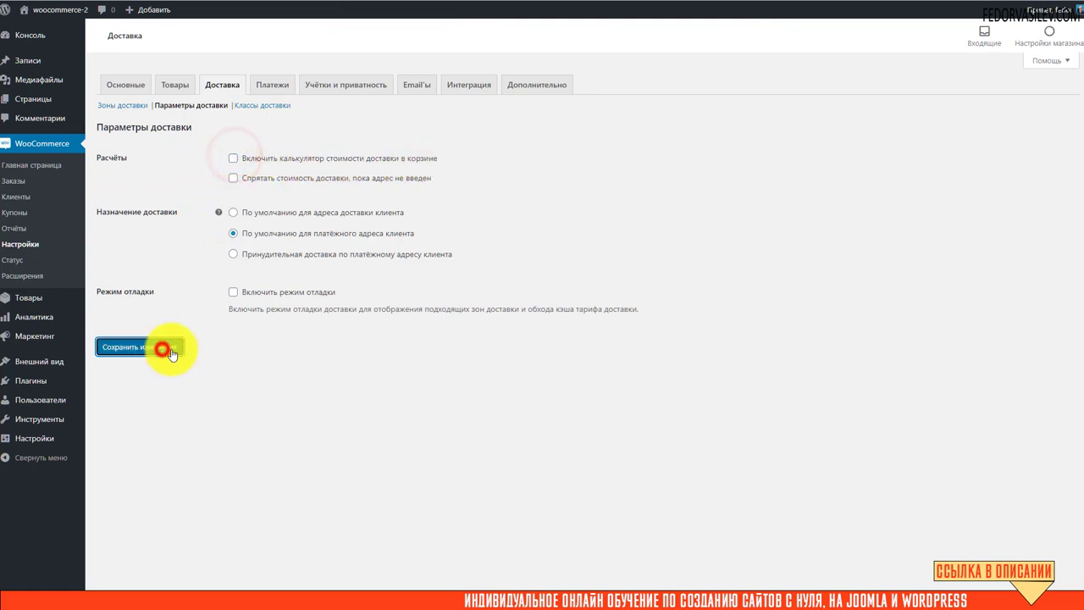
left_click(97, 26)
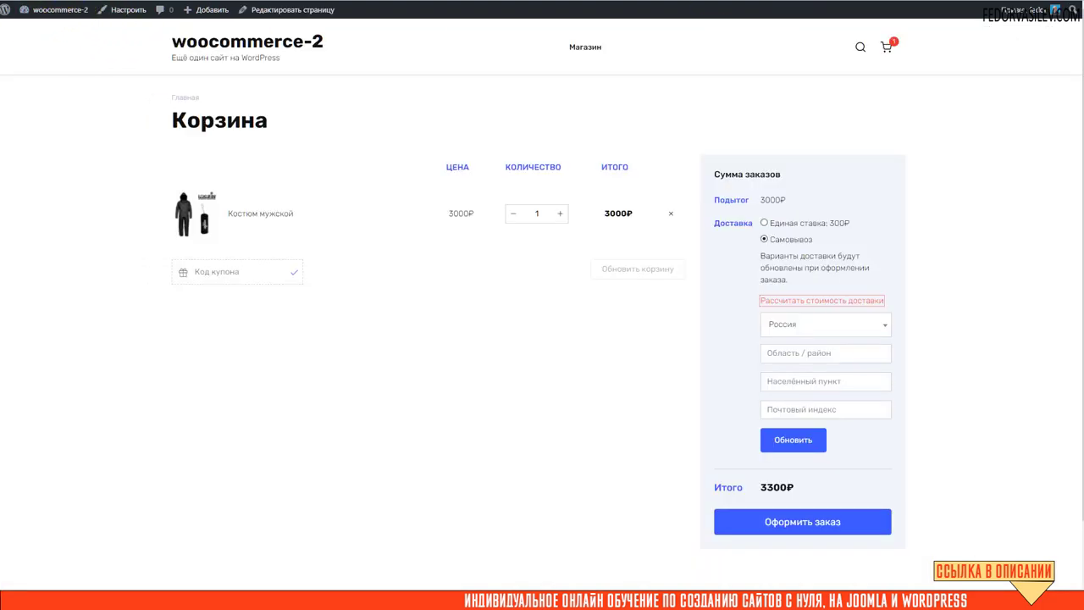
Reload the cart, confirming no shipping calculator, and proceed to the checkout page.
key("F5")
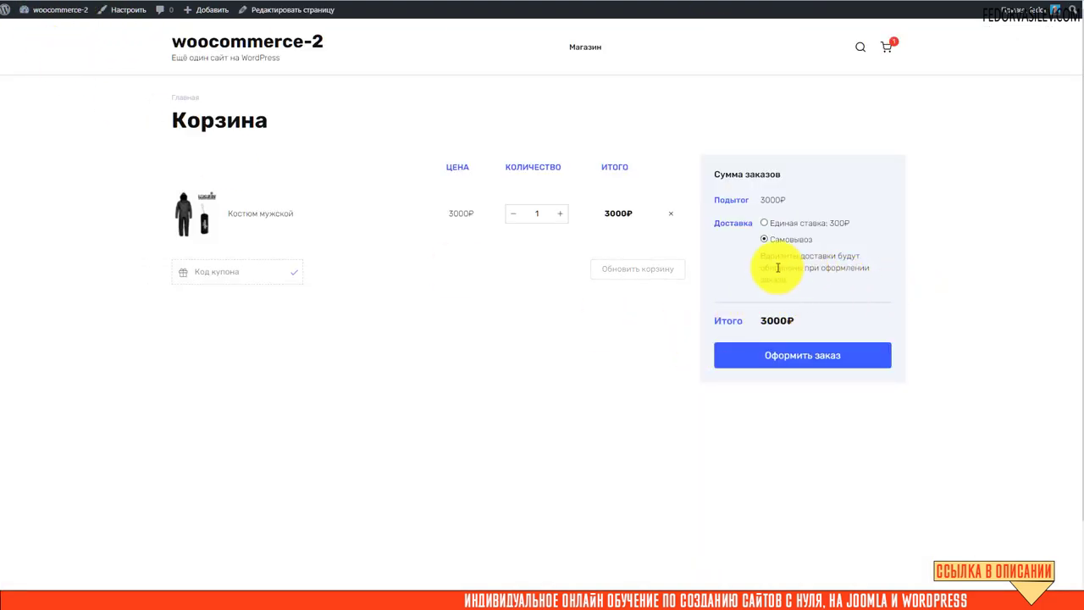
left_click(768, 361)
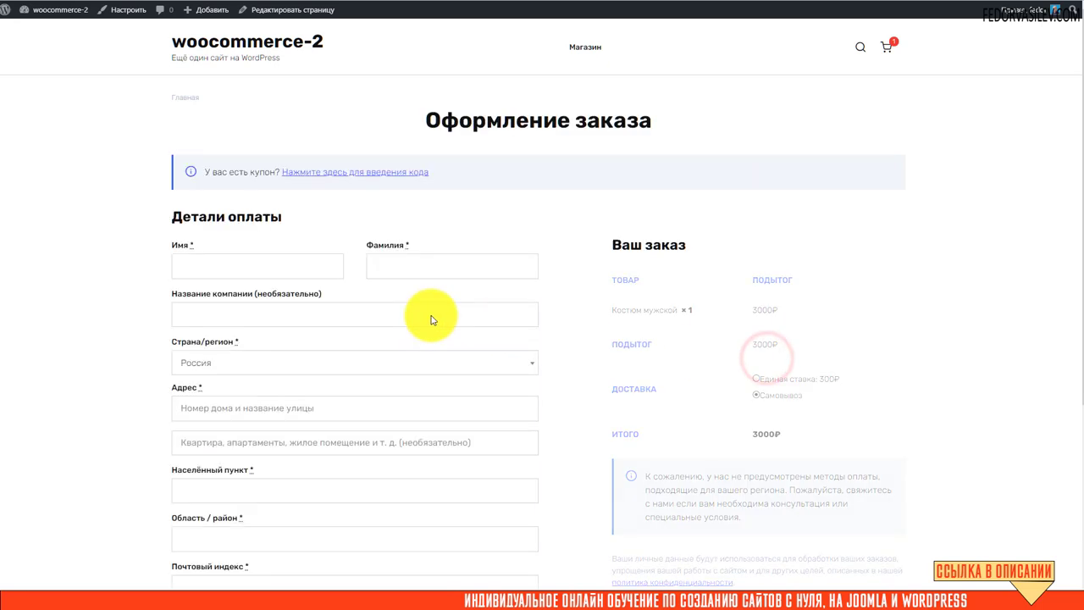
scroll(198, 285, "down", 2)
scroll(303, 363, "up", 2)
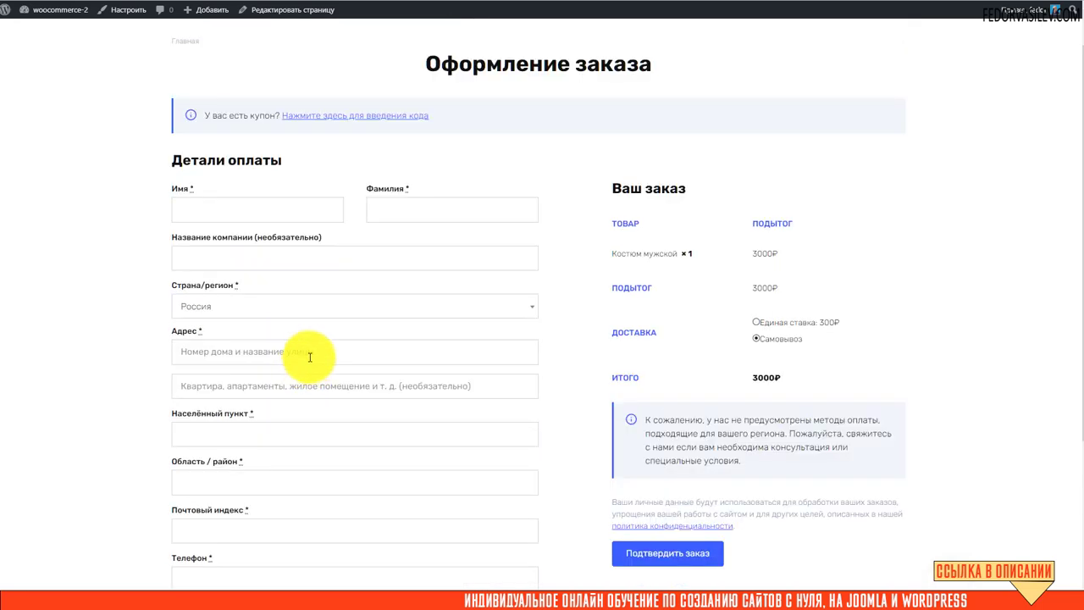
scroll(242, 181, "down", 2)
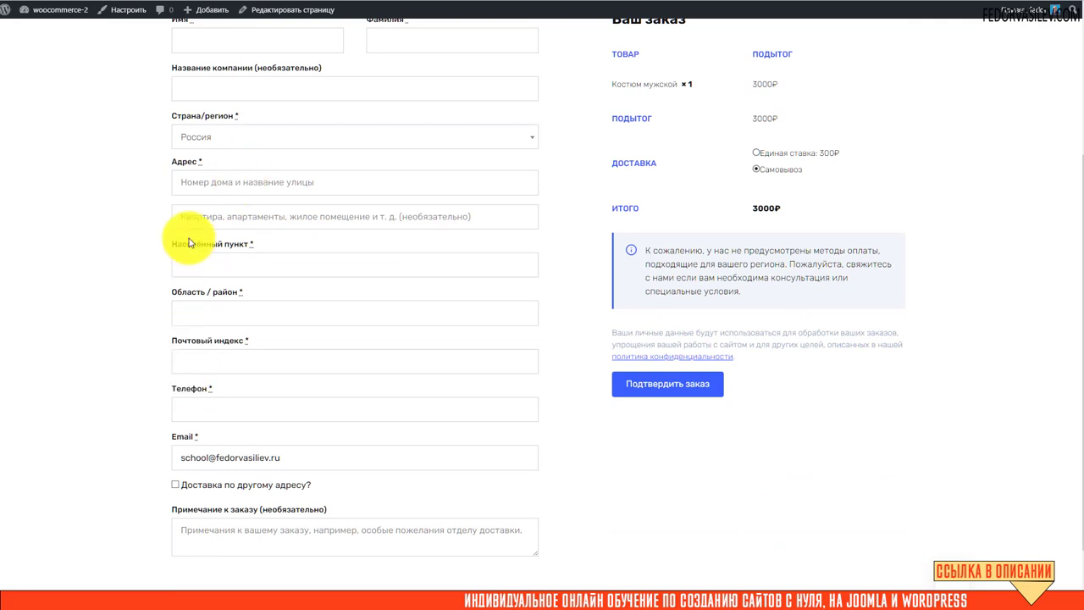
scroll(283, 339, "down", 1)
scroll(261, 364, "up", 4)
scroll(215, 297, "down", 1)
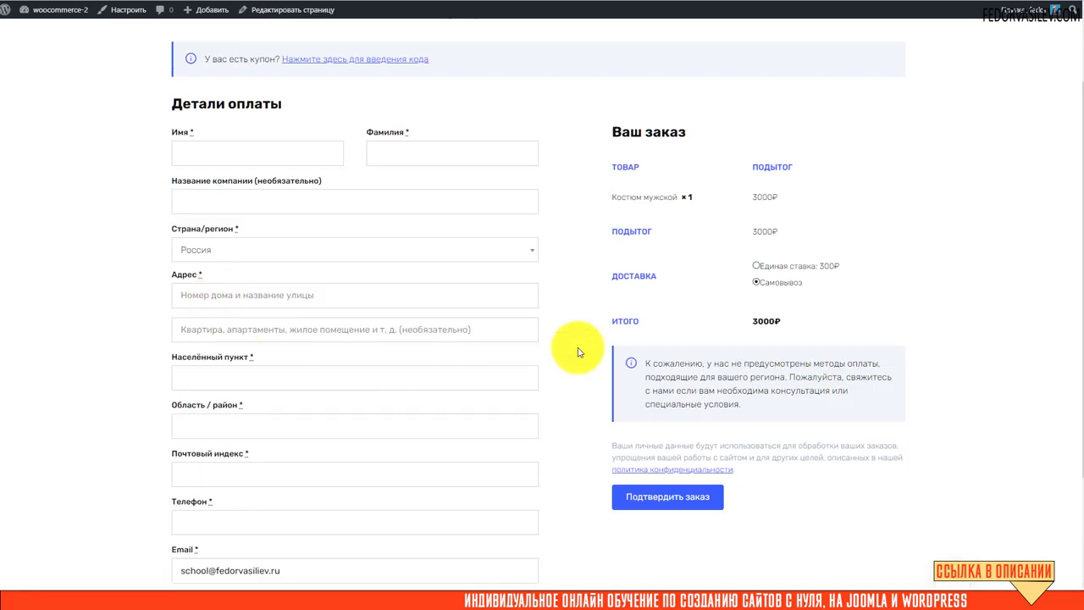
Compare 'Единая ставка: 300₽' with 'Самовывоз', leaving pickup selected at 3000₽ total.
left_click(754, 266)
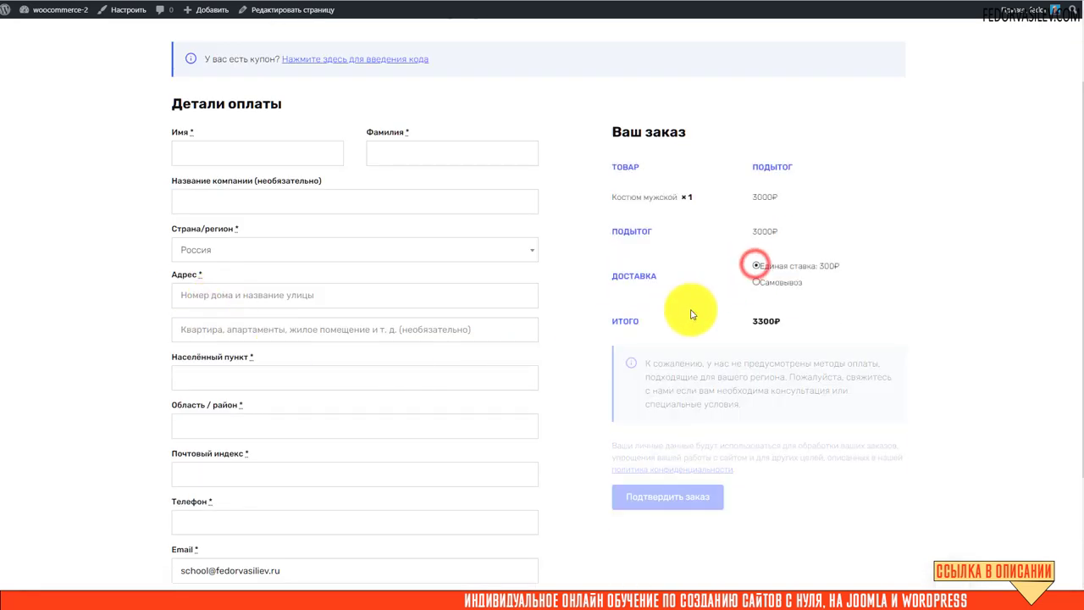
left_click(754, 280)
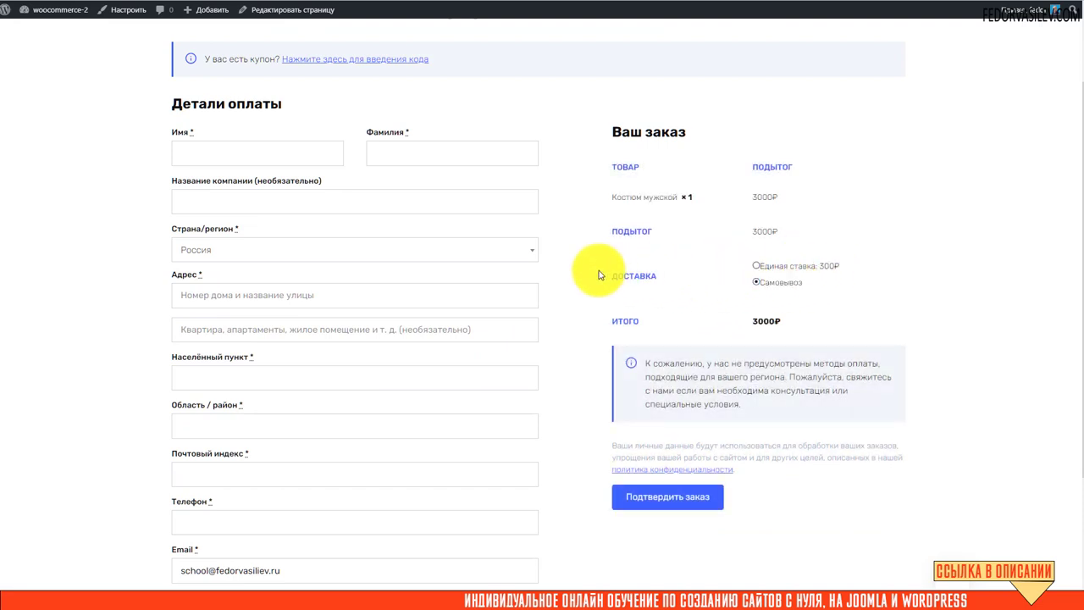
scroll(697, 321, "up", 2)
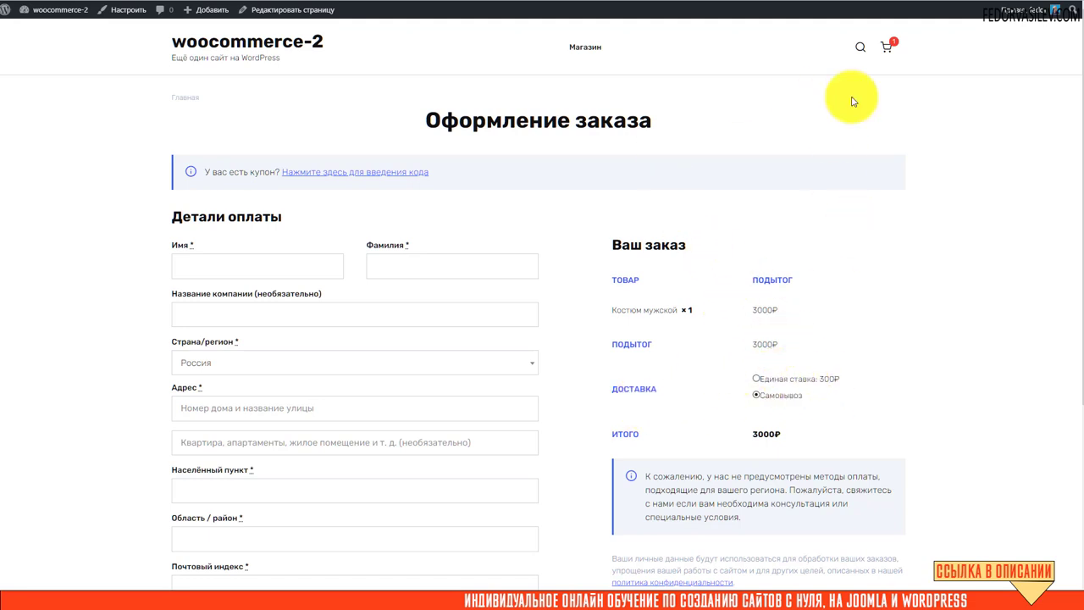
left_click(242, 44)
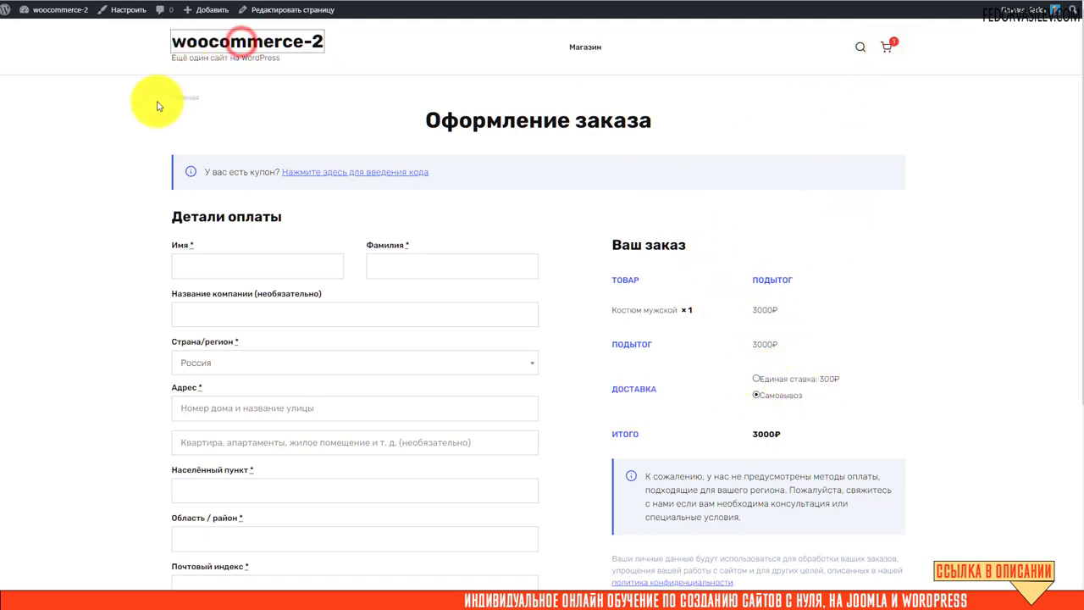
Add Штаны мужские to the cart and choose 'Бесплатная доставка' for the 5500₽ order.
left_click(286, 224)
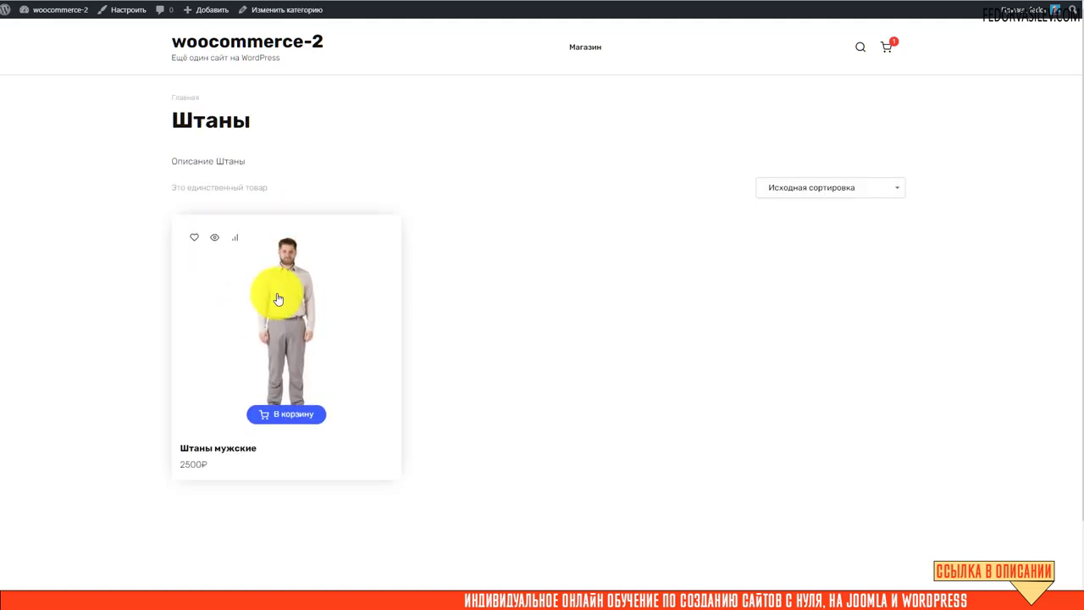
left_click(264, 413)
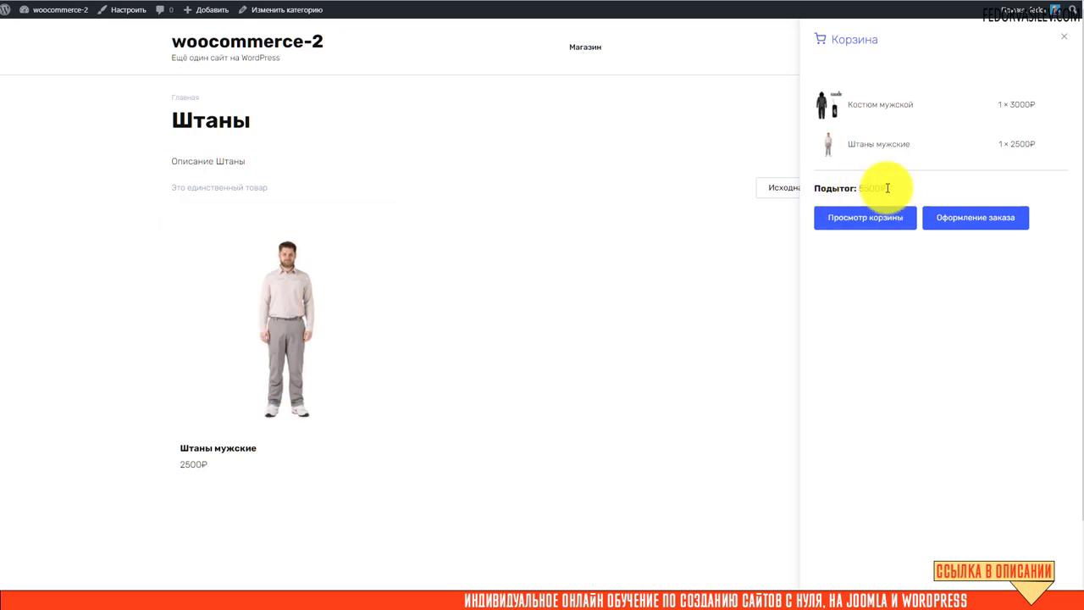
left_click(860, 216)
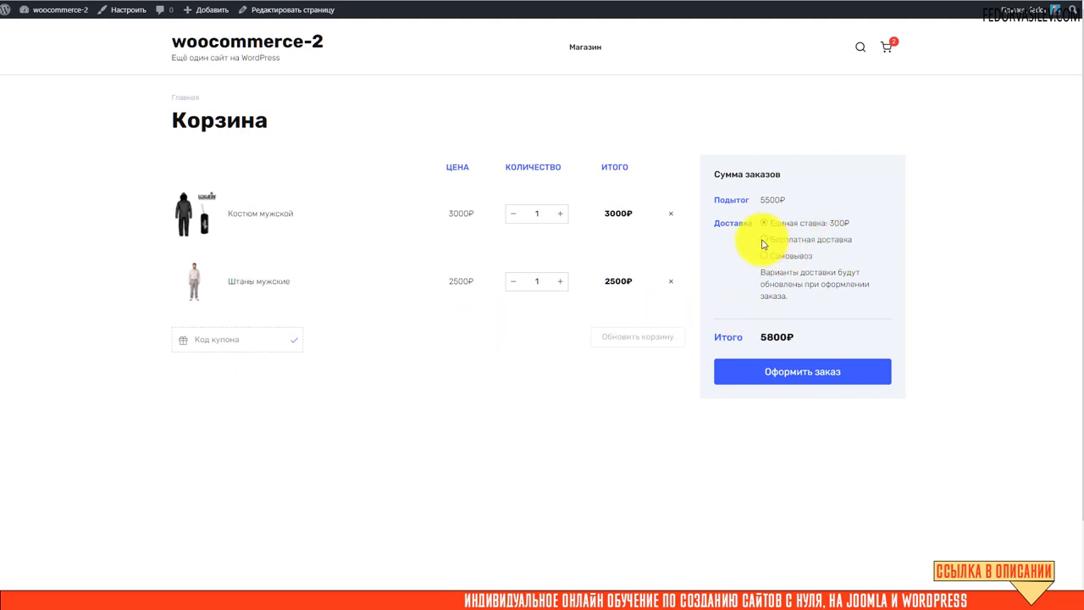
left_click(764, 239)
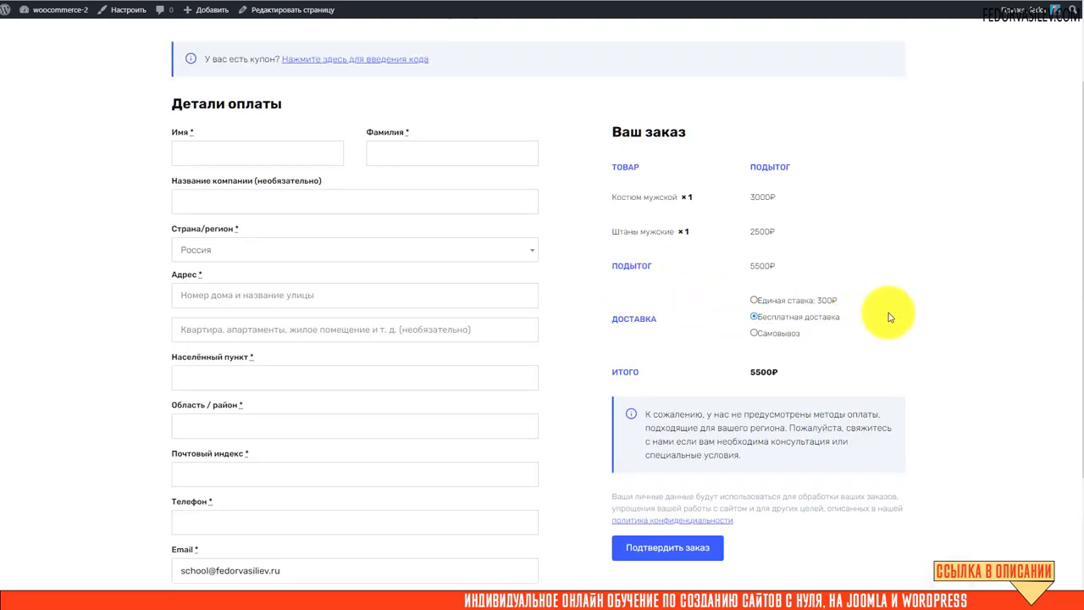
scroll(787, 314, "down", 2)
scroll(801, 261, "up", 2)
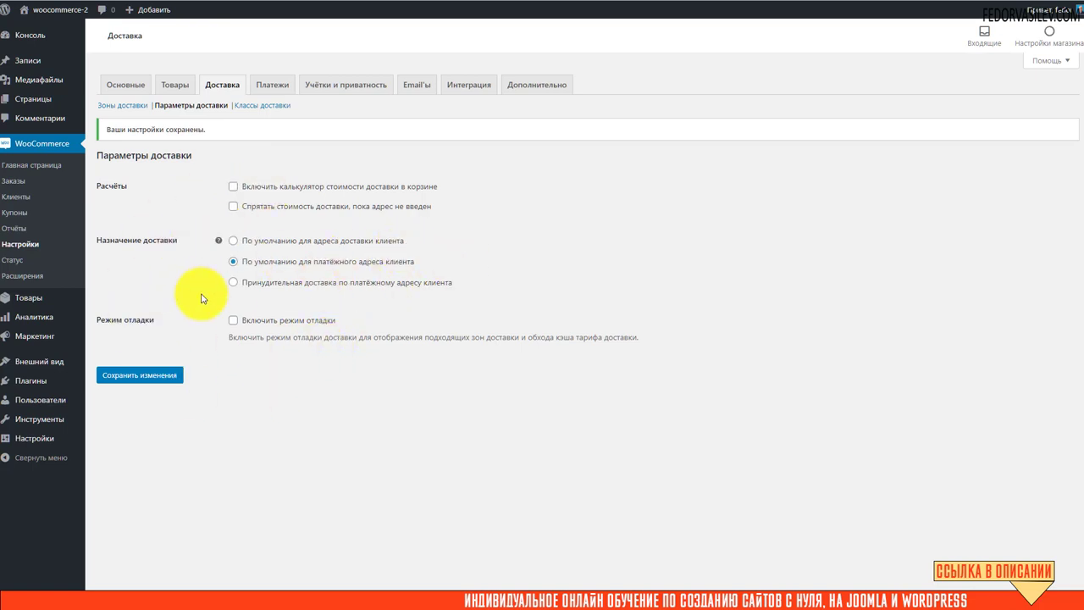
Add and save a shipping class named тест with slug test and description тест.
left_click(252, 105)
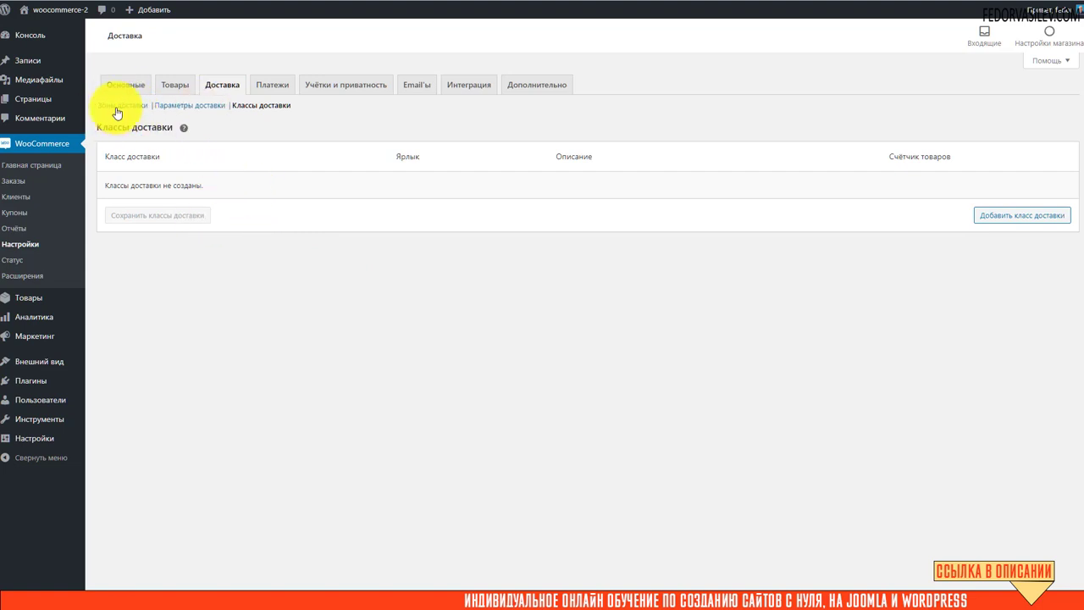
left_click(991, 215)
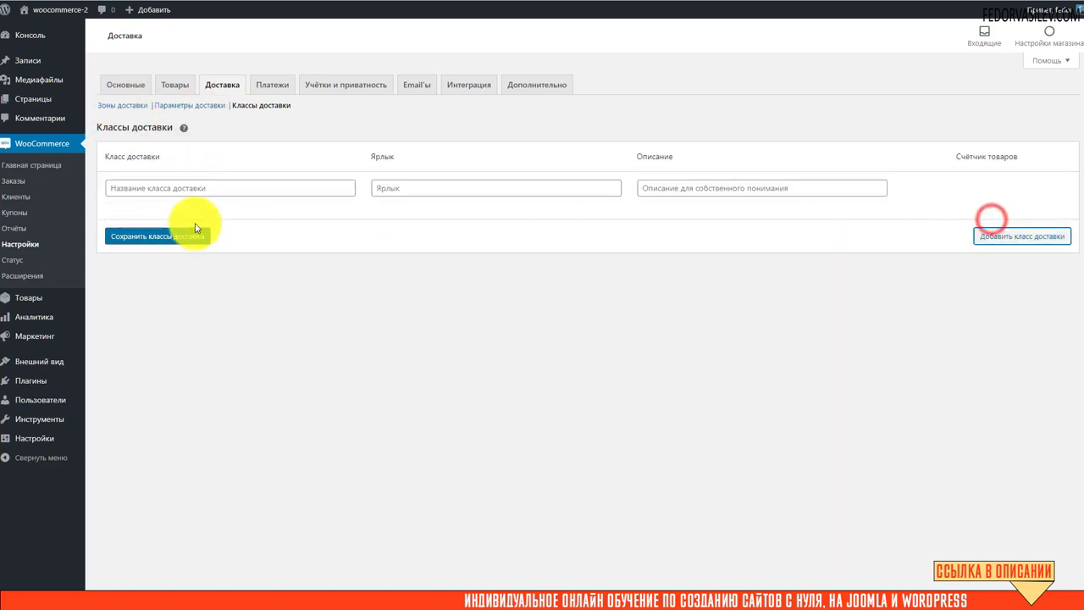
left_click(197, 194)
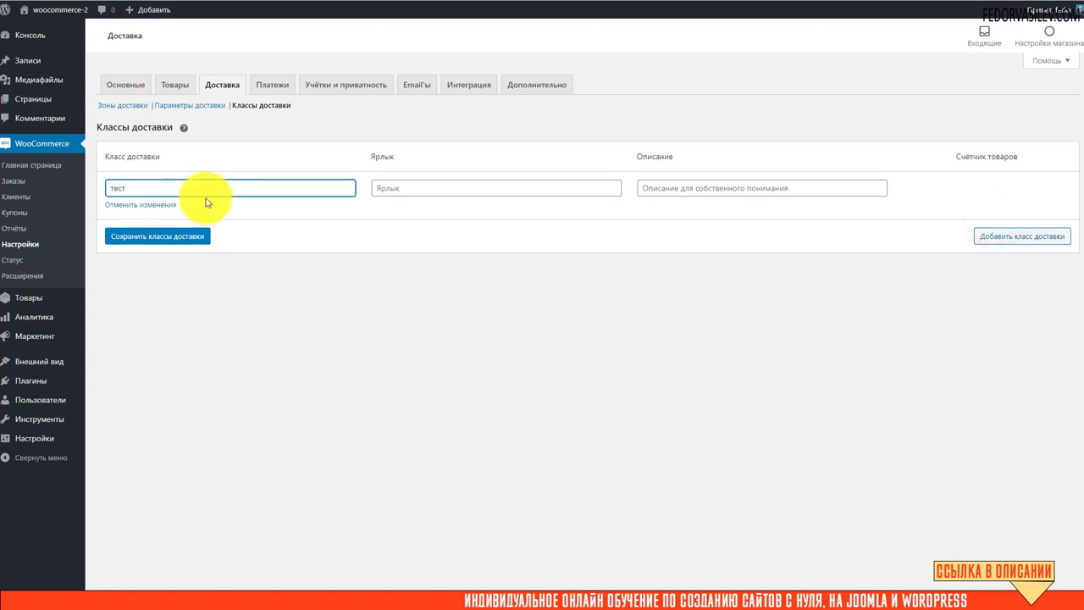
left_click(381, 188)
type("test")
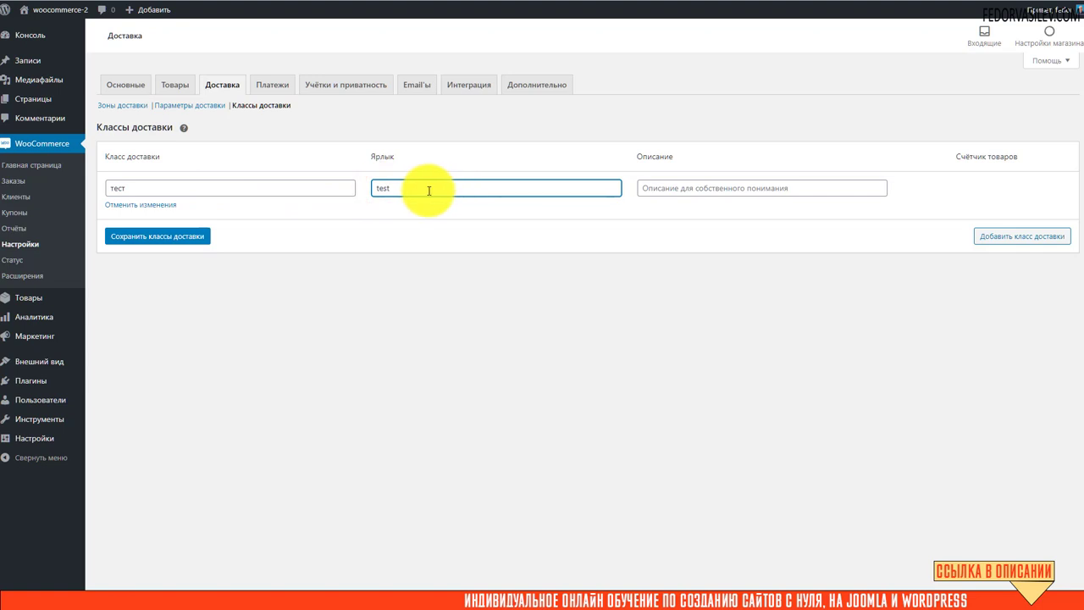
left_click(674, 190)
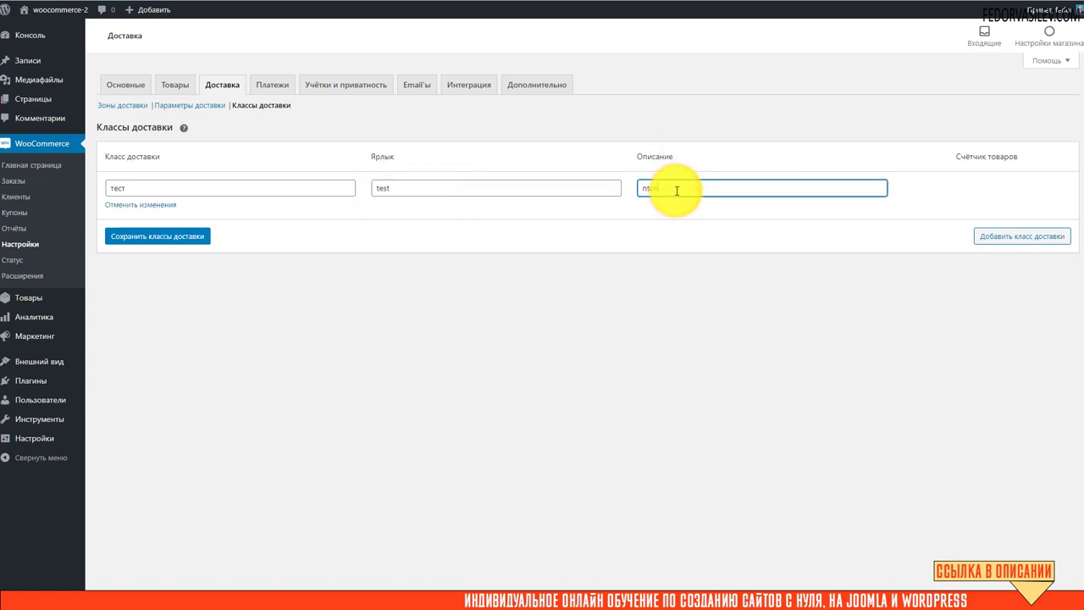
type("тест")
left_click(170, 240)
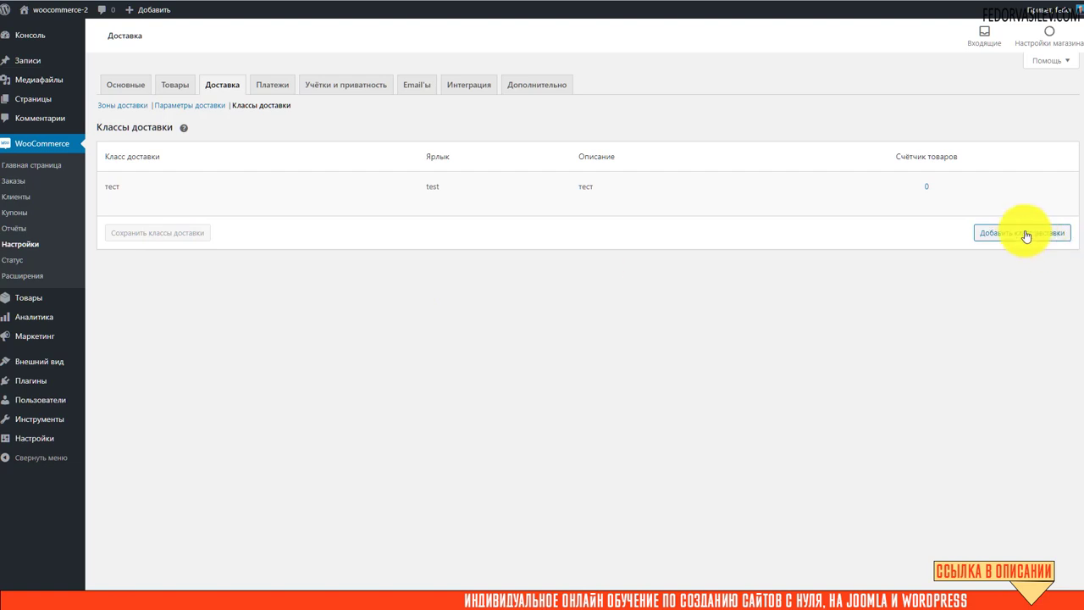
Open and cancel editing the тест class, then return to the shipping zones list.
mouse_move(356, 178)
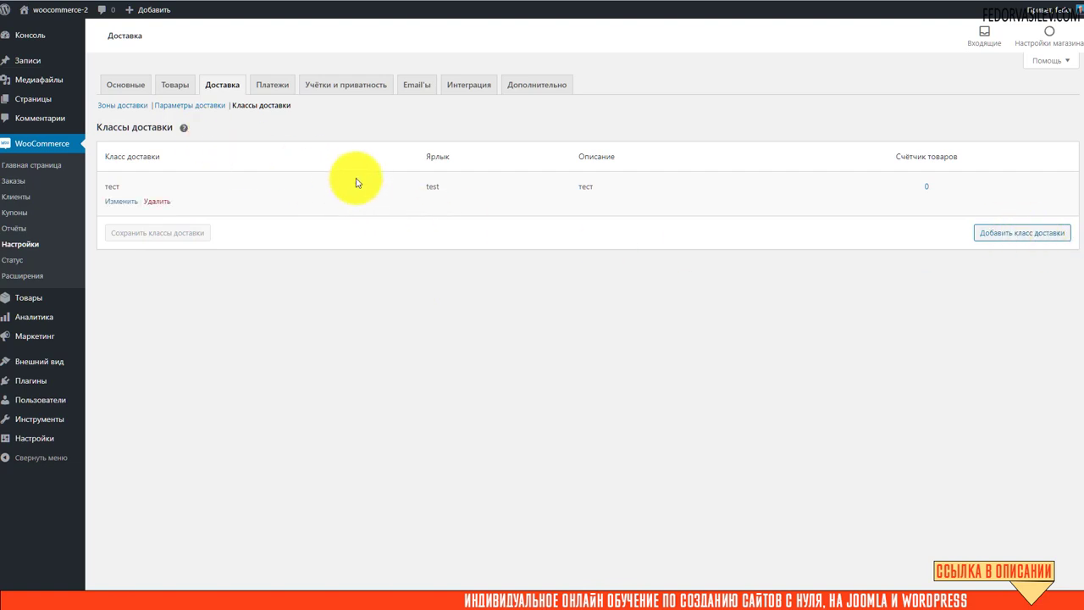
left_click(112, 203)
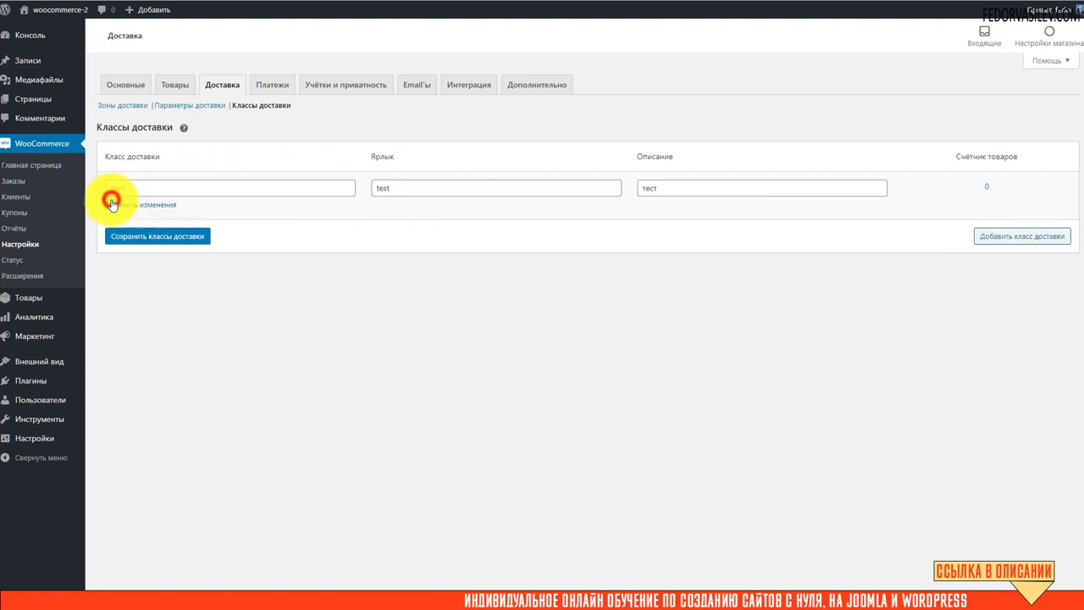
left_click(133, 206)
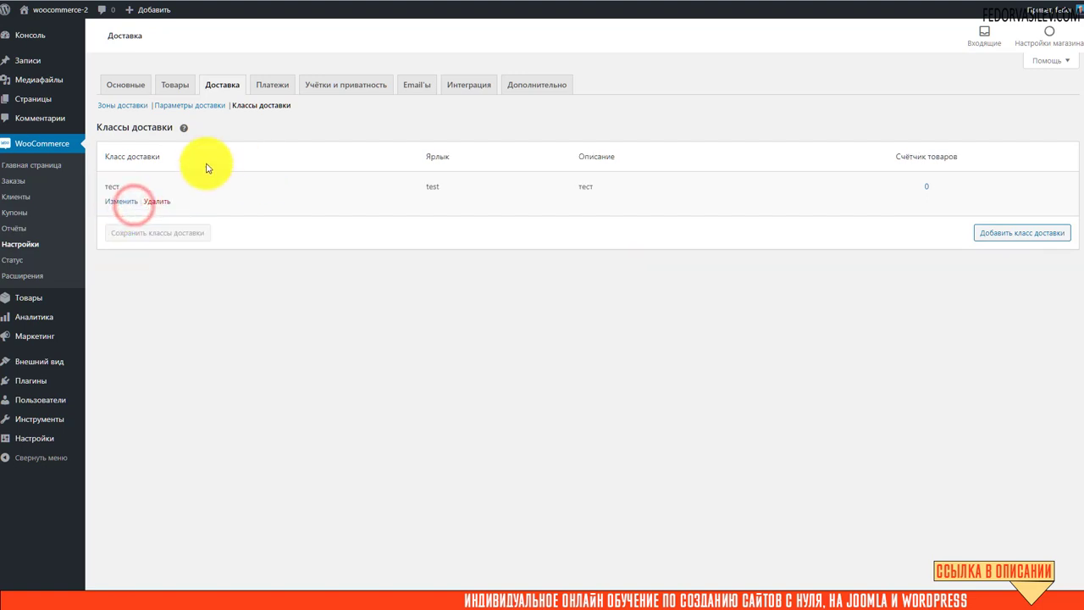
left_click(124, 106)
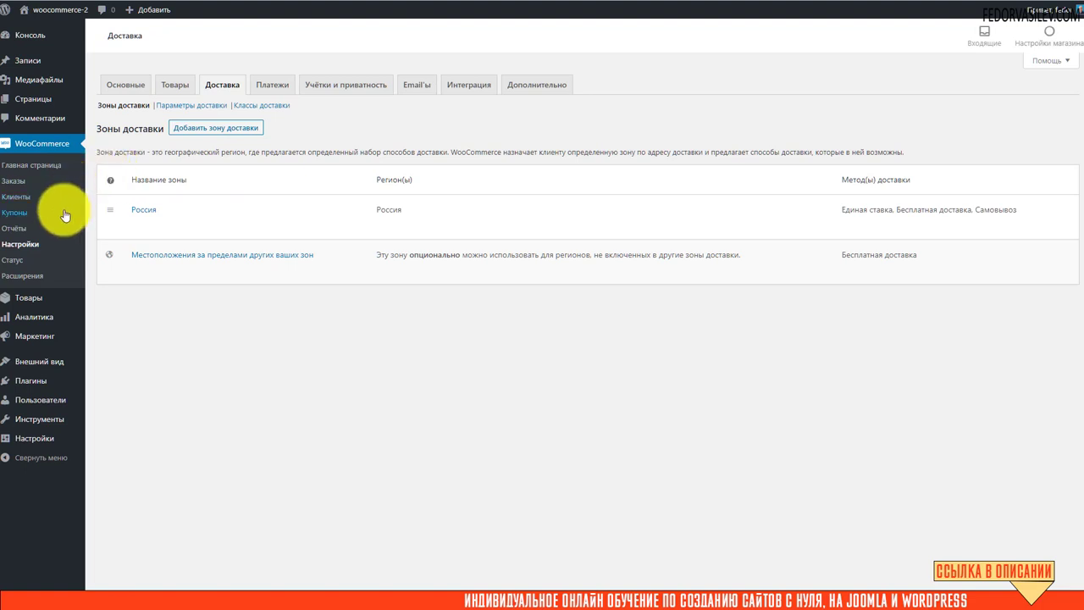
Set the Костюм мужской product's shipping class to тест in its Shipping data.
left_click(28, 298)
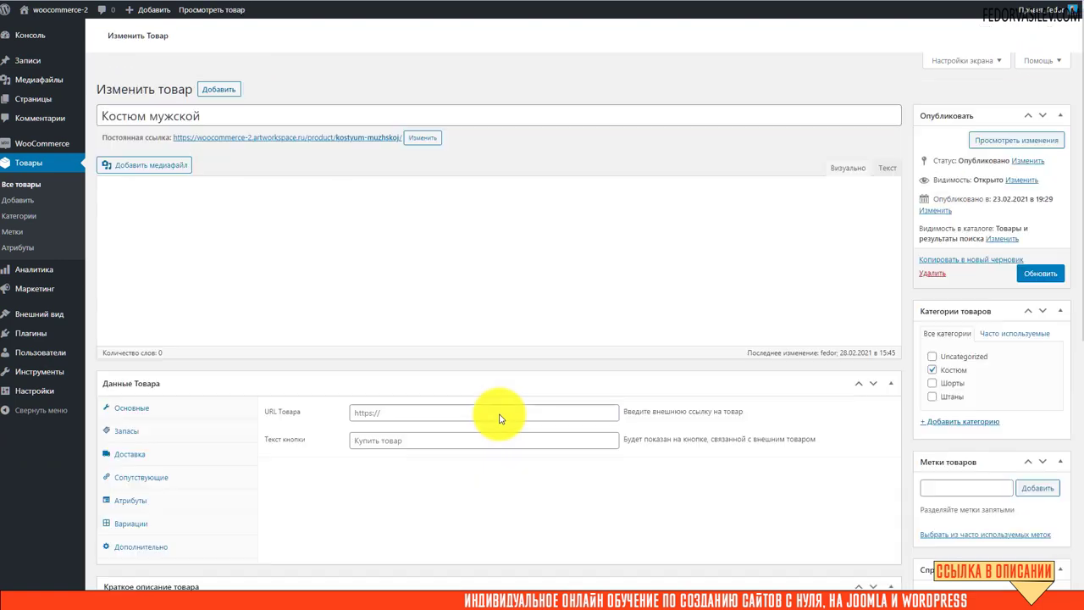
scroll(193, 508, "down", 1)
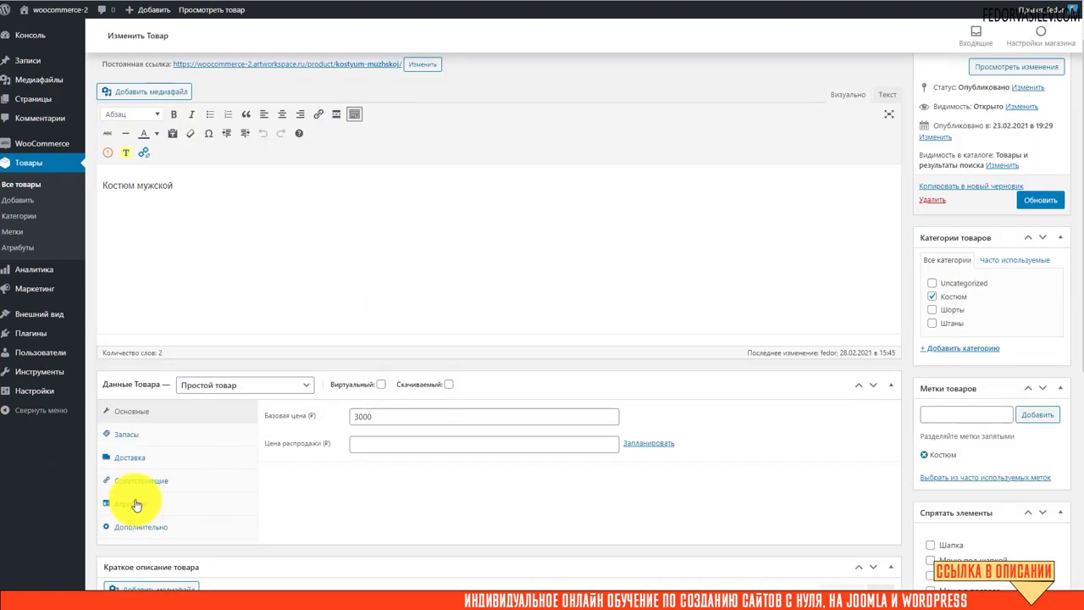
left_click(129, 461)
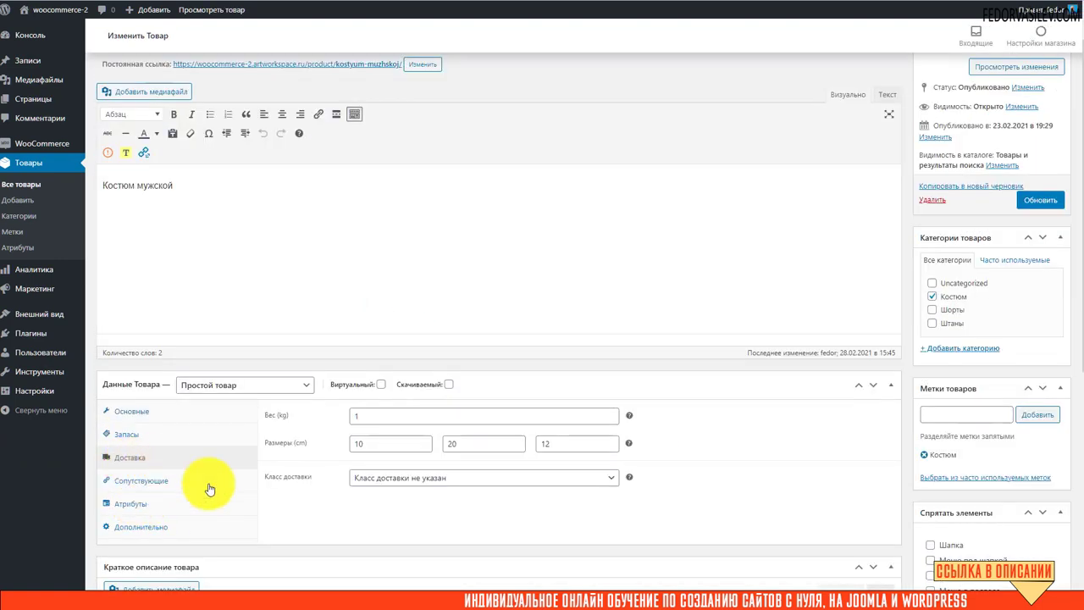
left_click(363, 477)
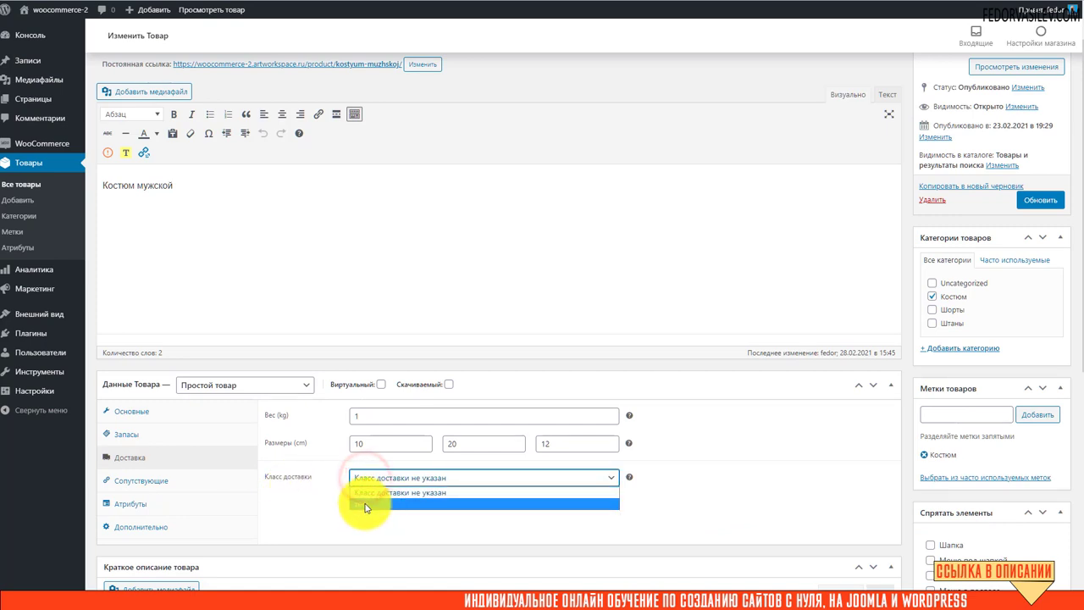
left_click(379, 505)
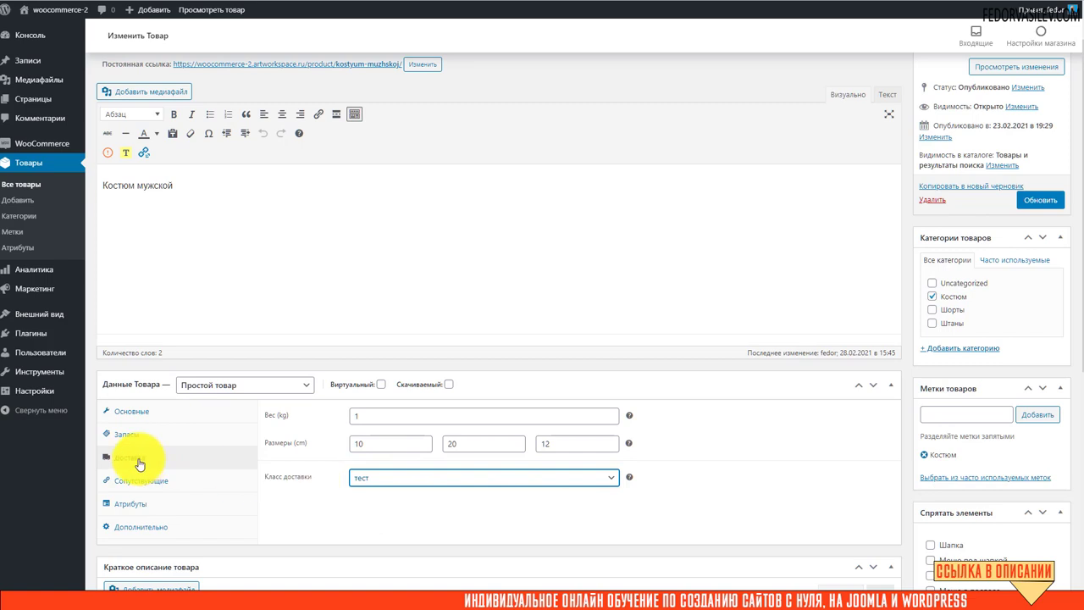
left_click(380, 480)
left_click(373, 501)
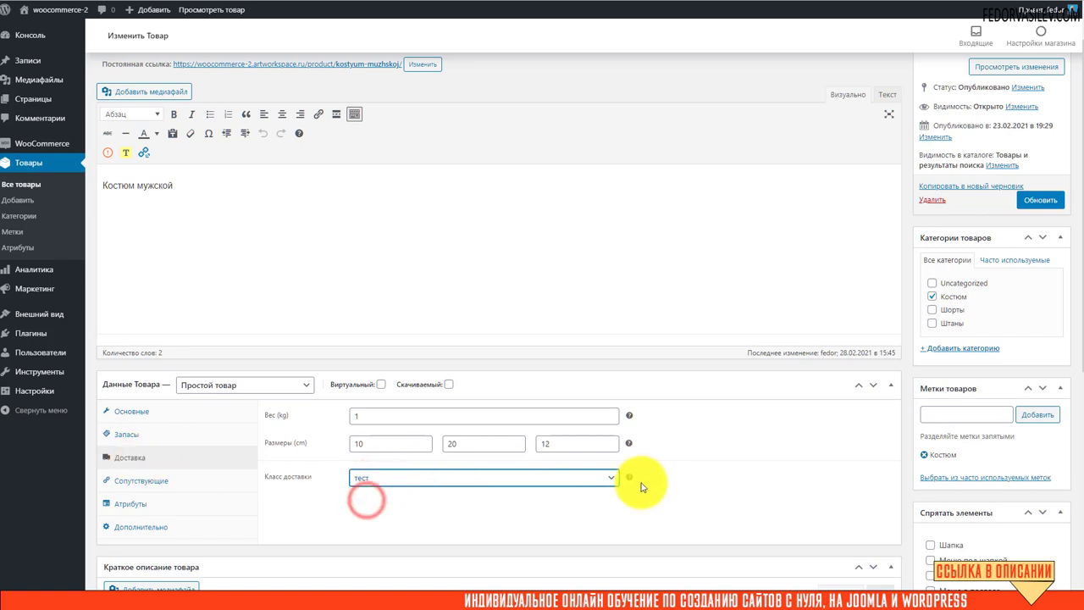
mouse_move(630, 483)
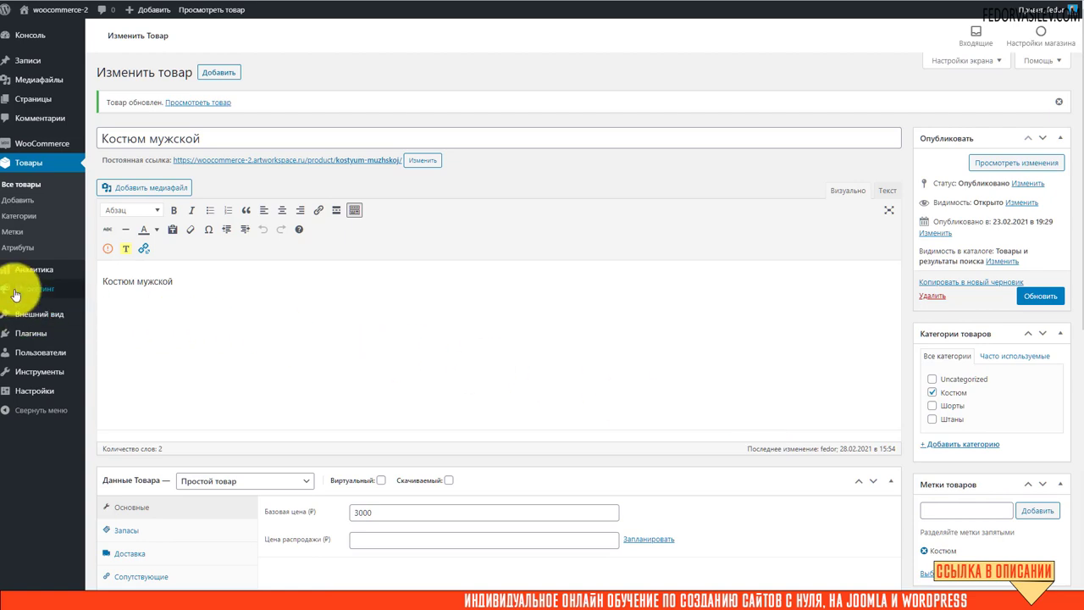
mouse_move(14, 294)
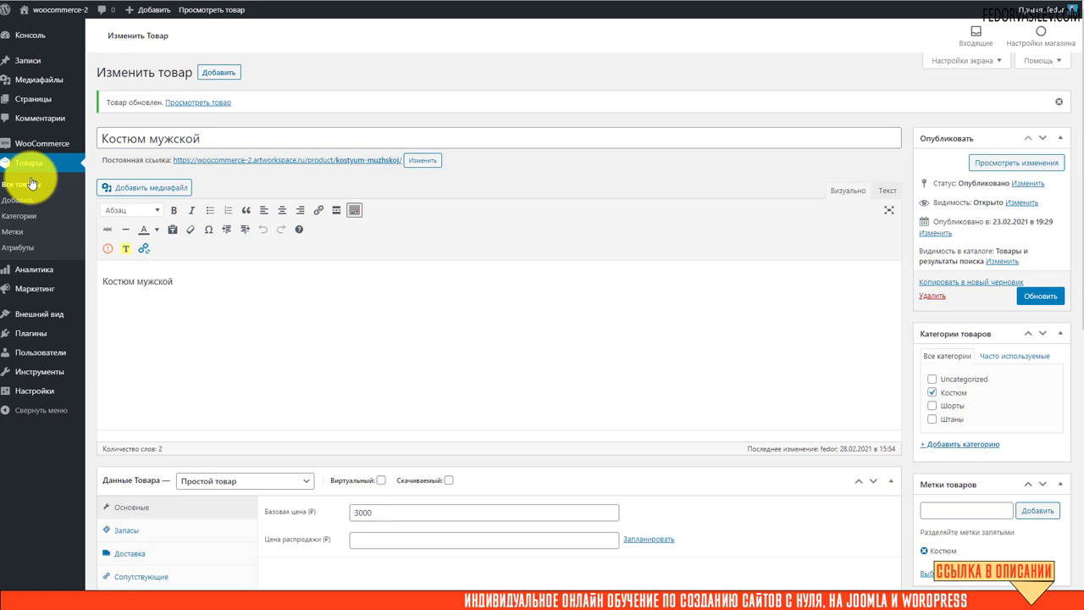
Open the Customizer's WooCommerce checkout settings section.
mouse_move(27, 297)
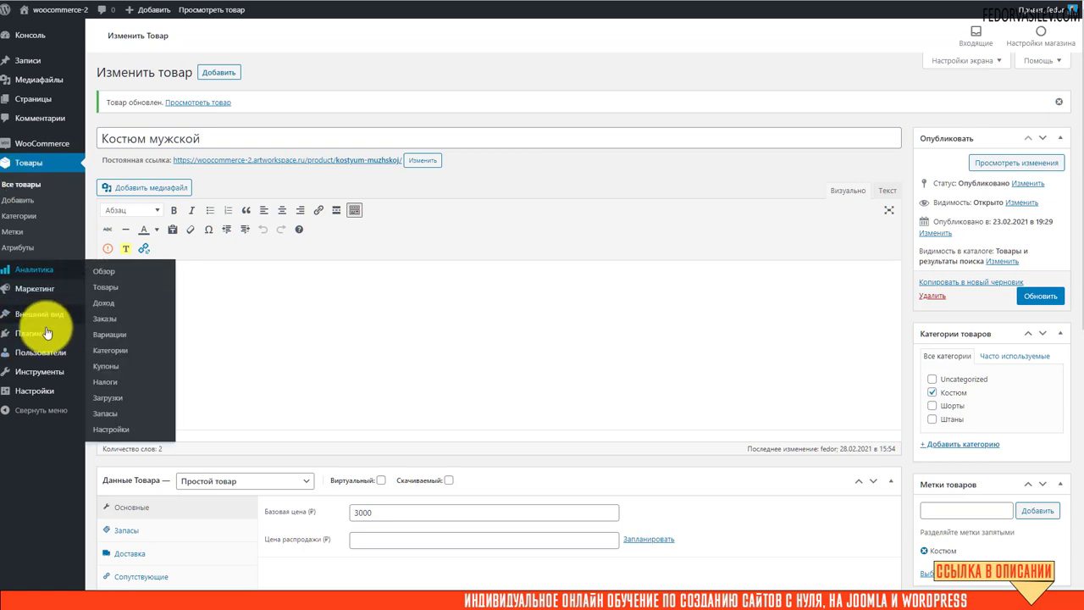
mouse_move(86, 313)
left_click(100, 333)
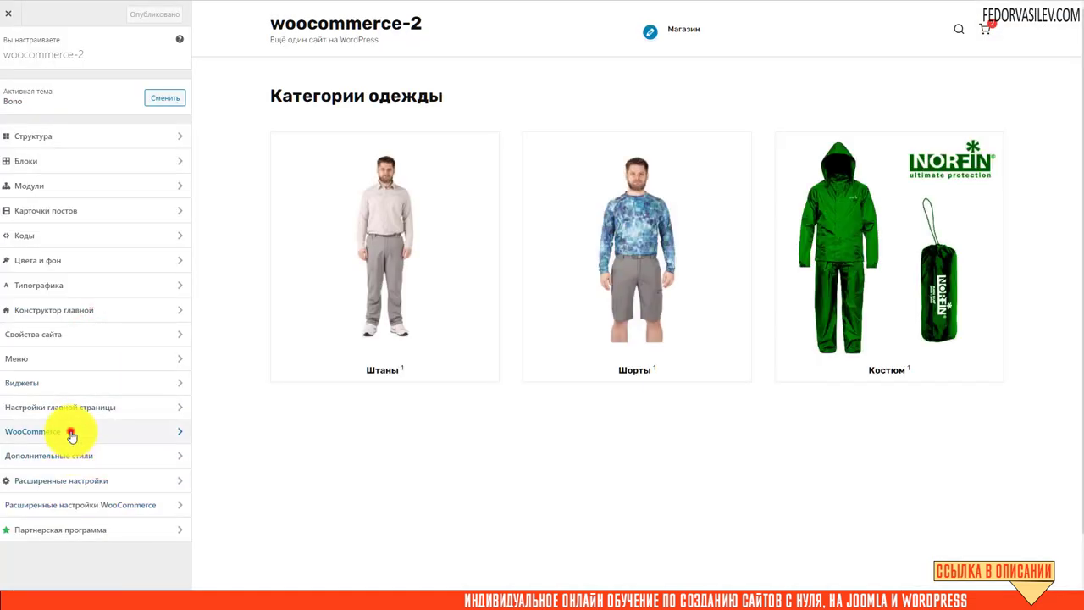
left_click(72, 434)
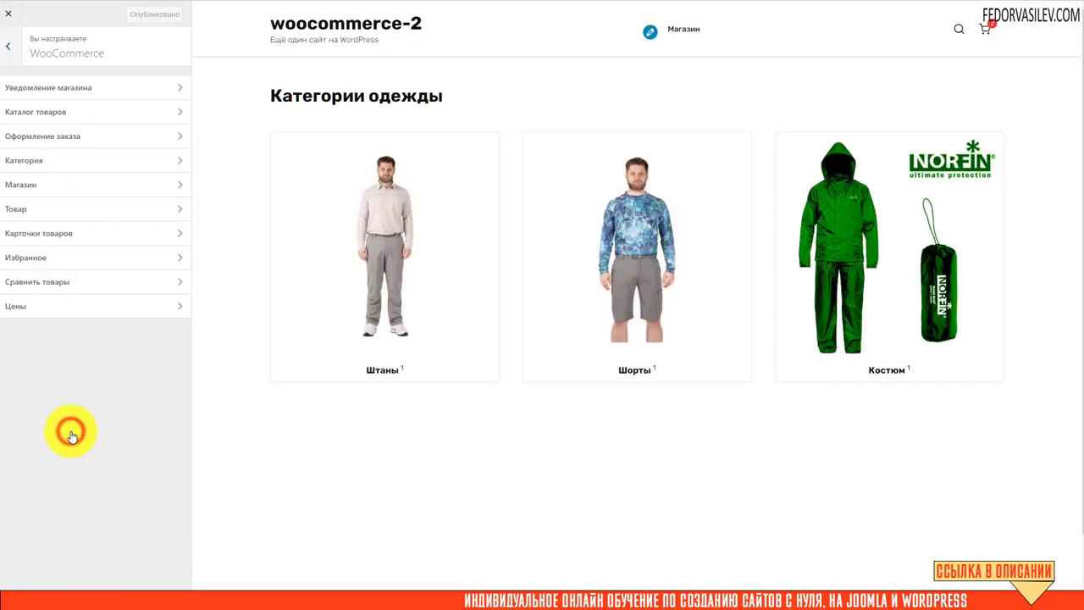
left_click(88, 138)
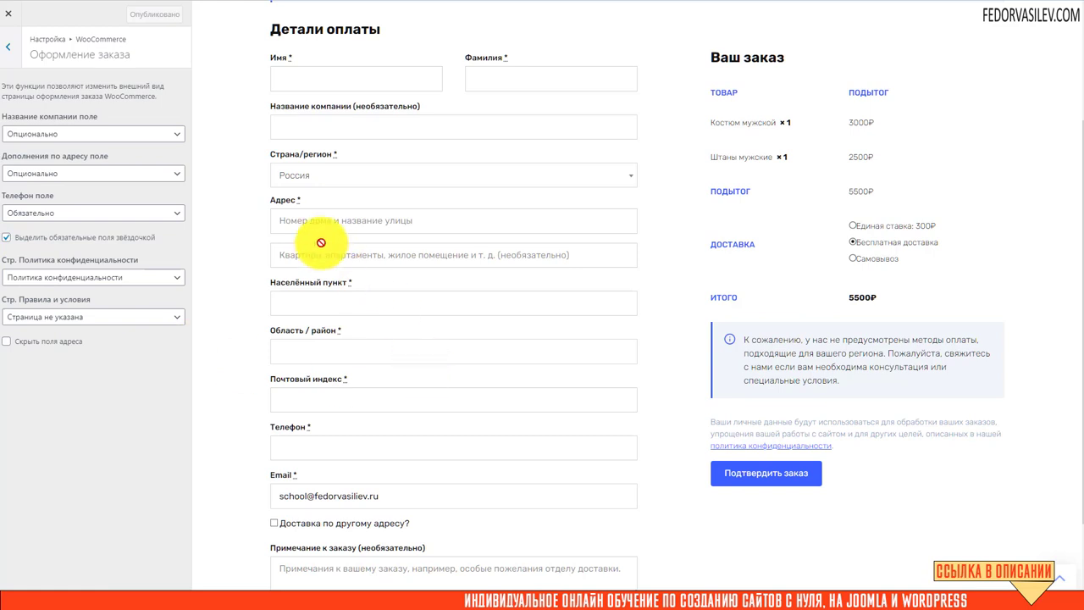
Tick 'Скрыть поля адреса' and check the preview with the ship-to-different-address form expanded.
scroll(424, 212, "down", 2)
scroll(382, 127, "up", 2)
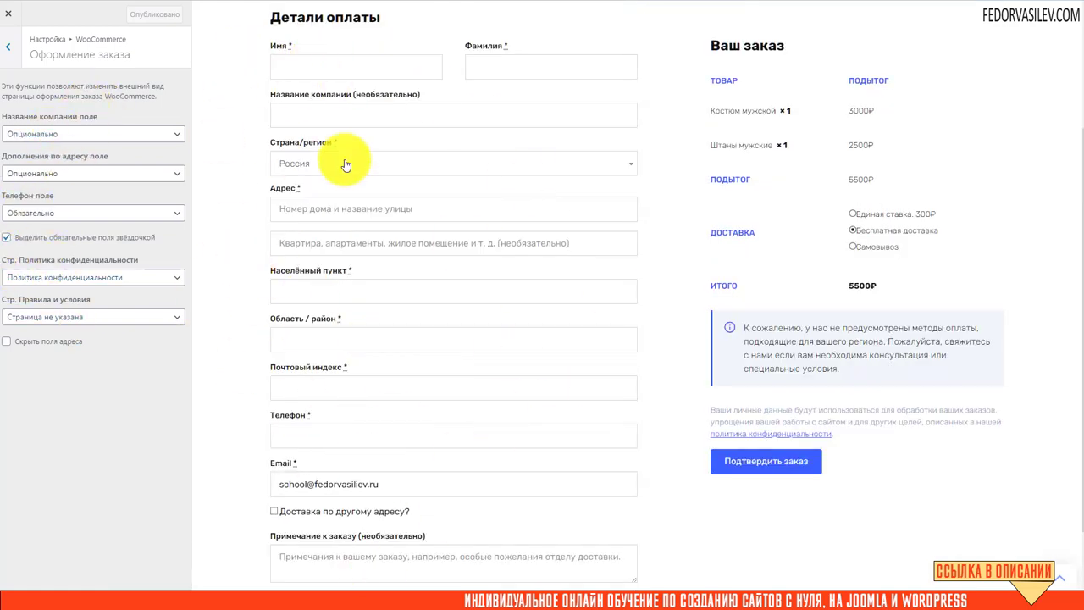
left_click(8, 343)
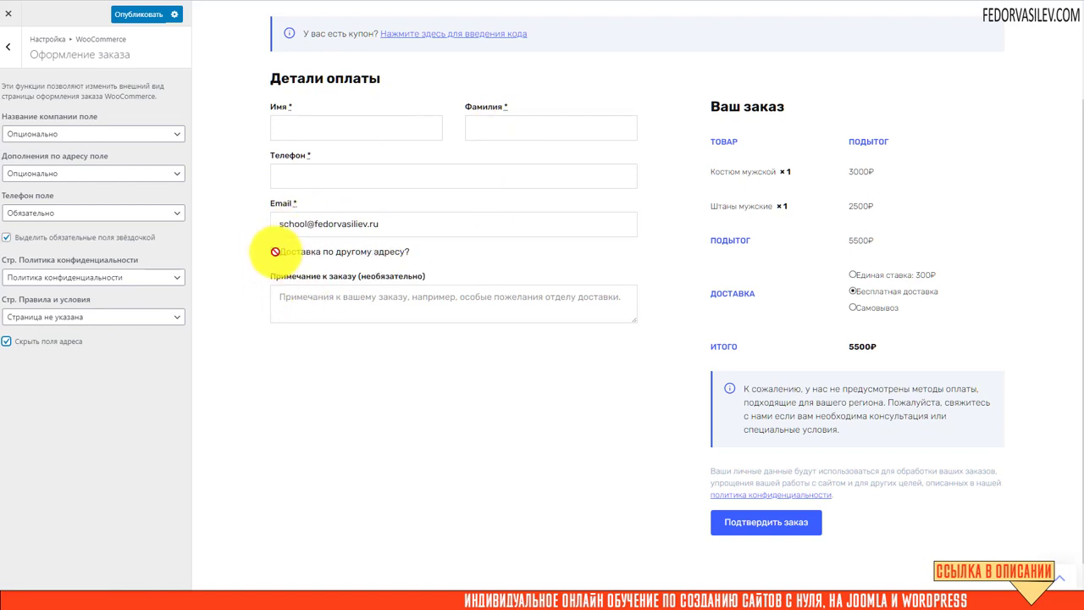
left_click(275, 252)
scroll(259, 234, "down", 2)
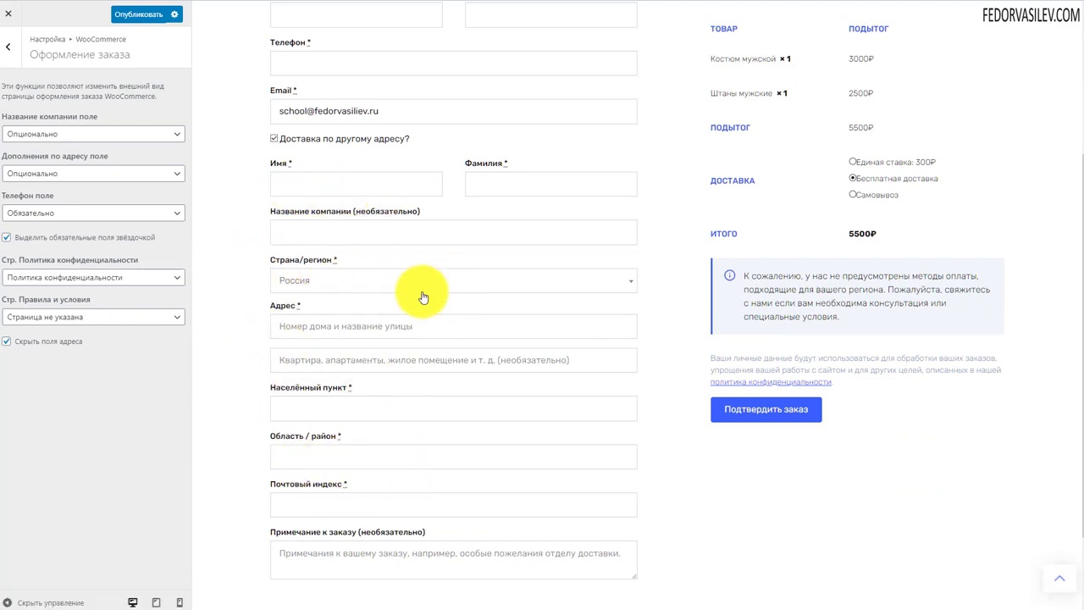
scroll(497, 300, "up", 5)
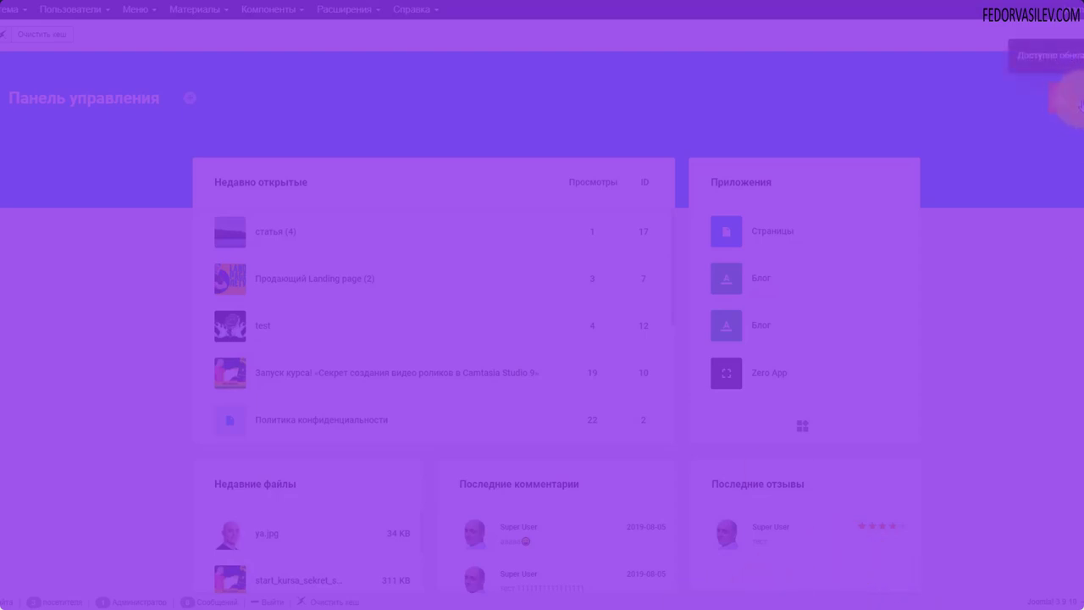
left_click(1073, 104)
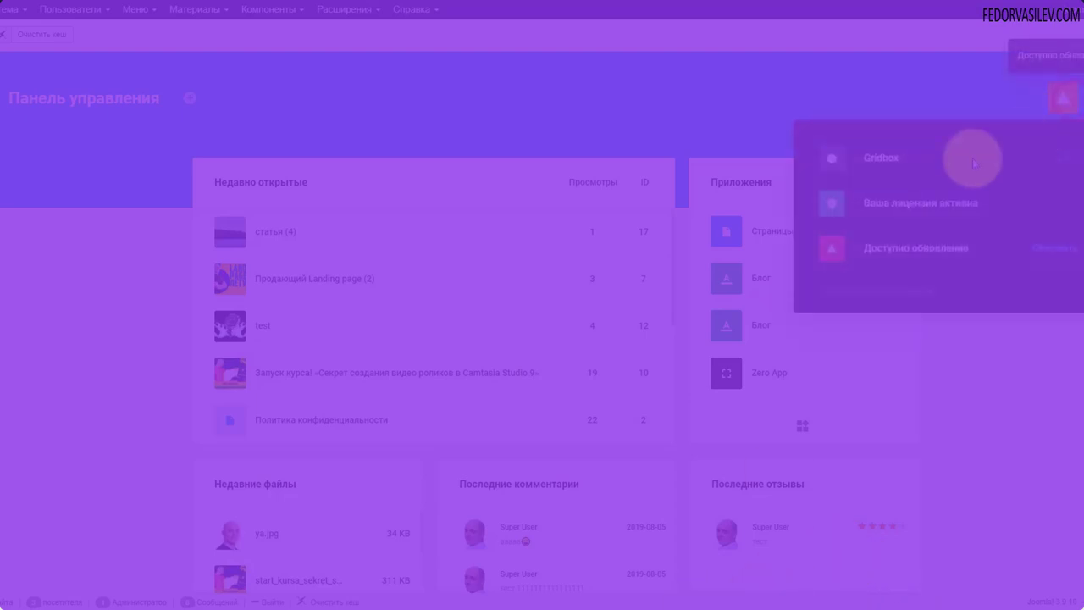
left_click(896, 211)
left_click(725, 372)
left_click(19, 198)
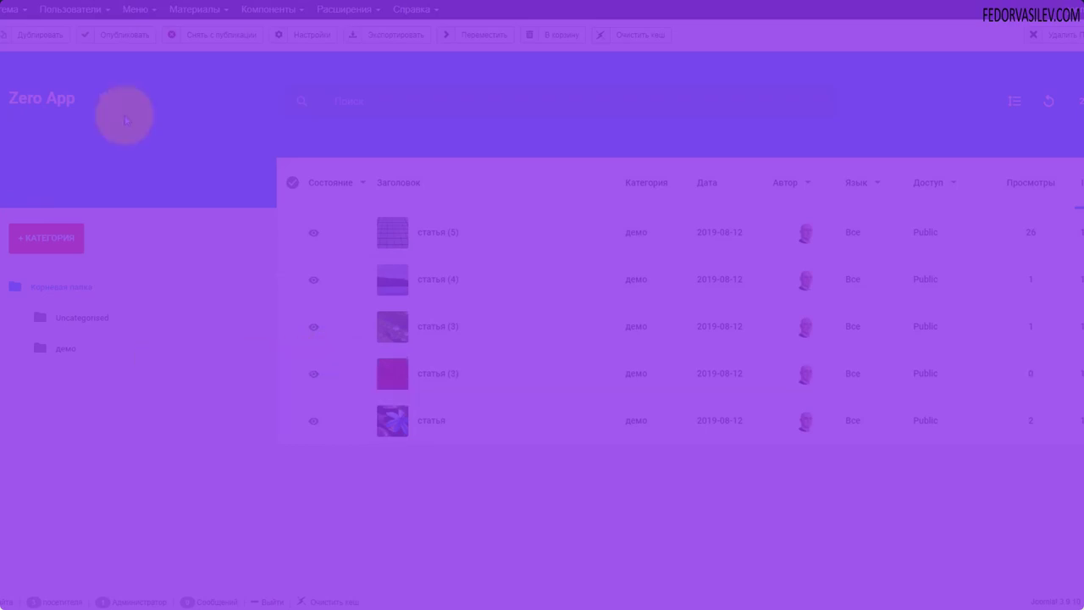
left_click(107, 102)
left_click(115, 254)
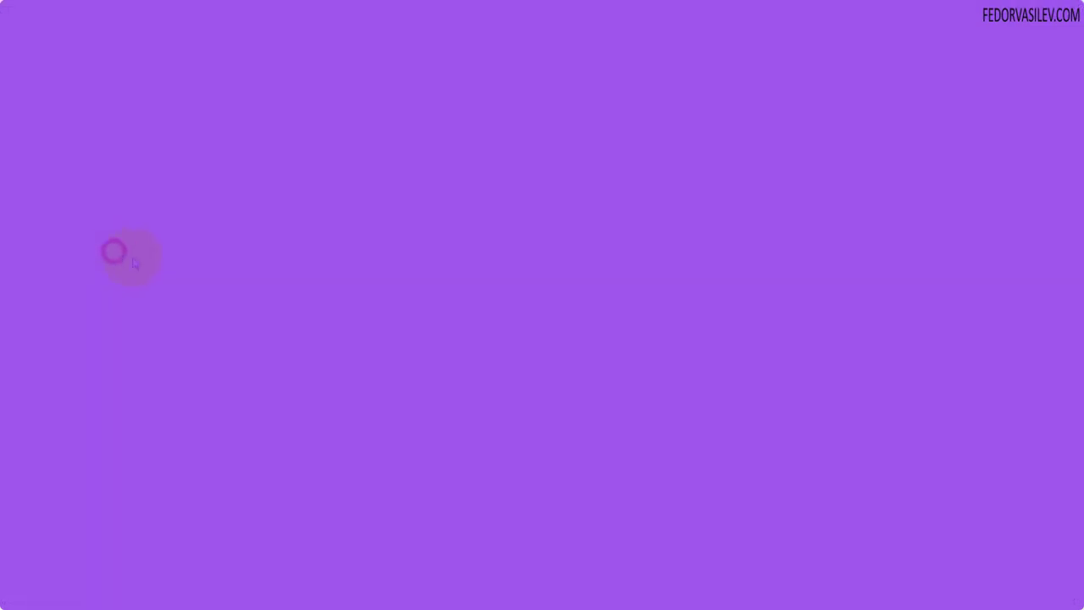